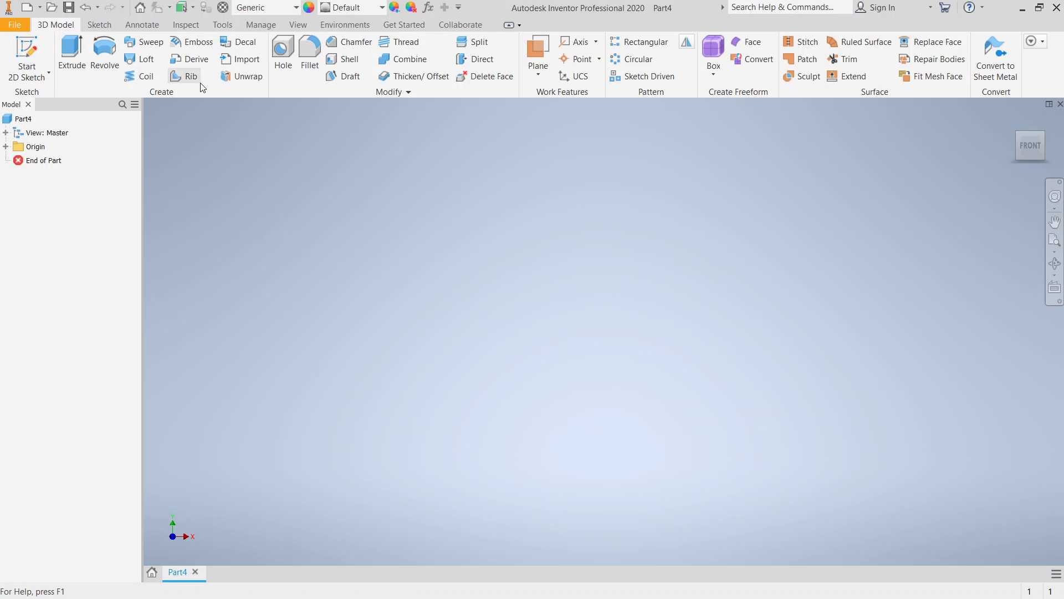
Sketch a circle centred on the origin on the YZ plane, finish it, then reopen Sketch1 for editing.
left_click(29, 55)
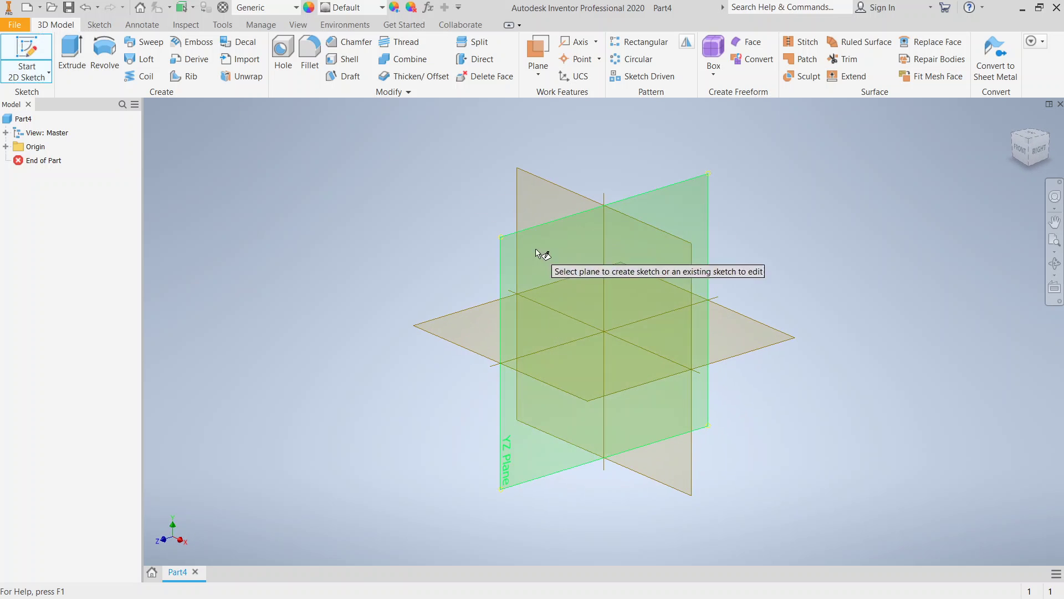
left_click(653, 322)
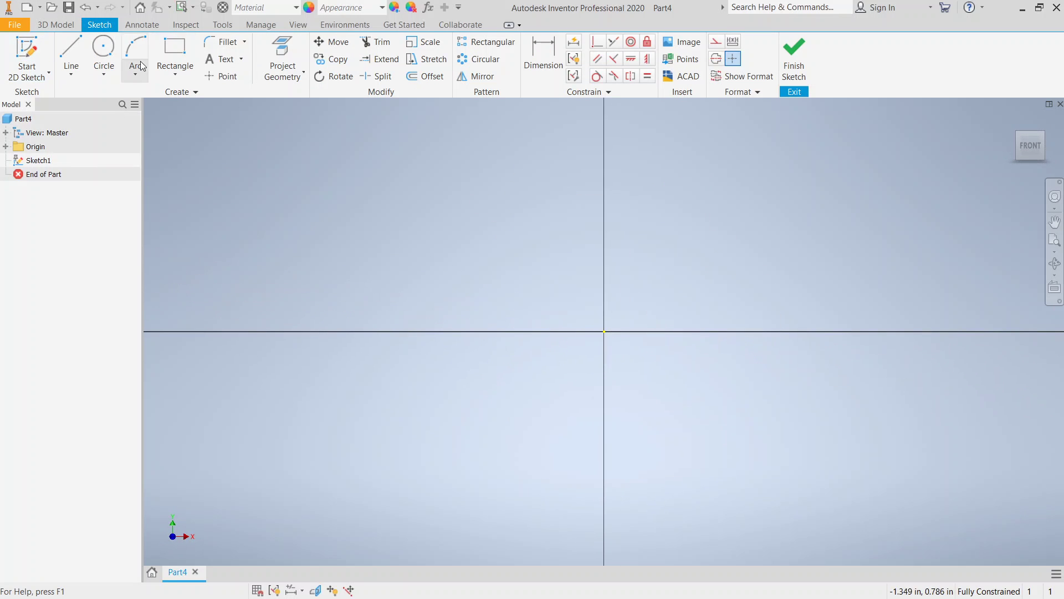
left_click(106, 46)
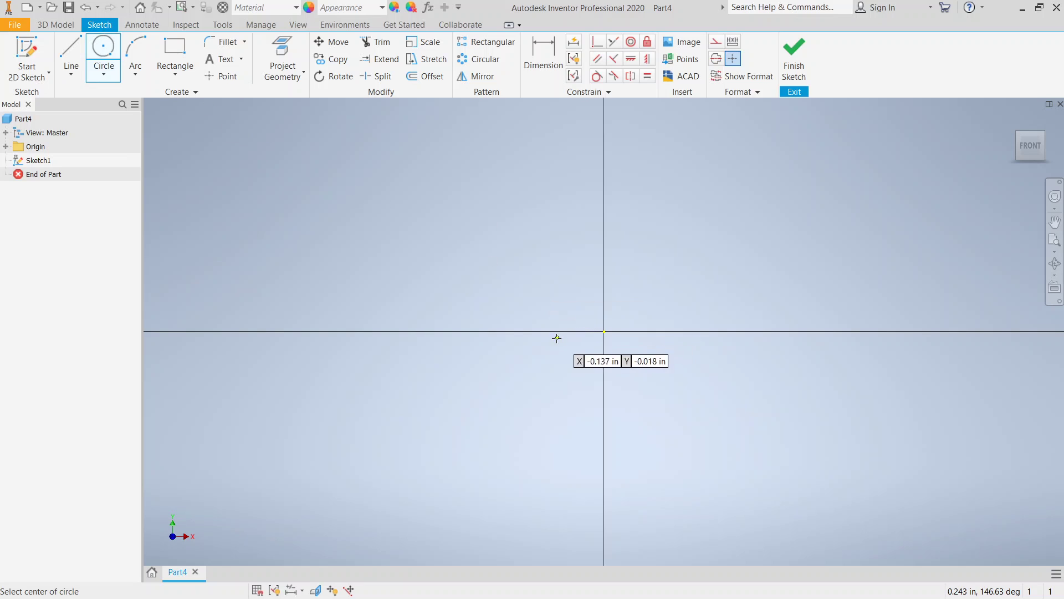
left_click(604, 332)
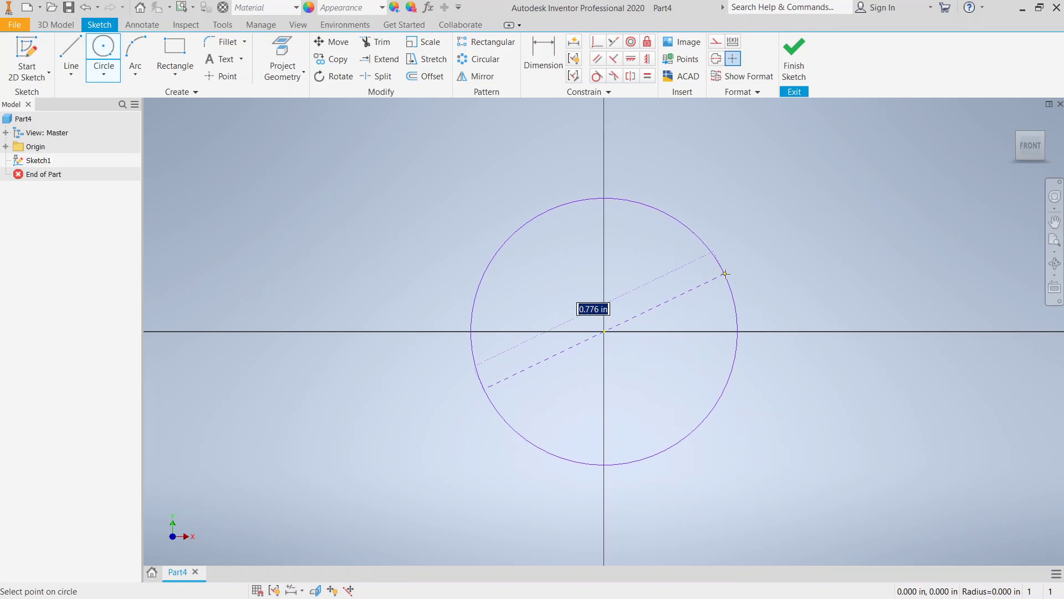
left_click(727, 266)
left_click(794, 60)
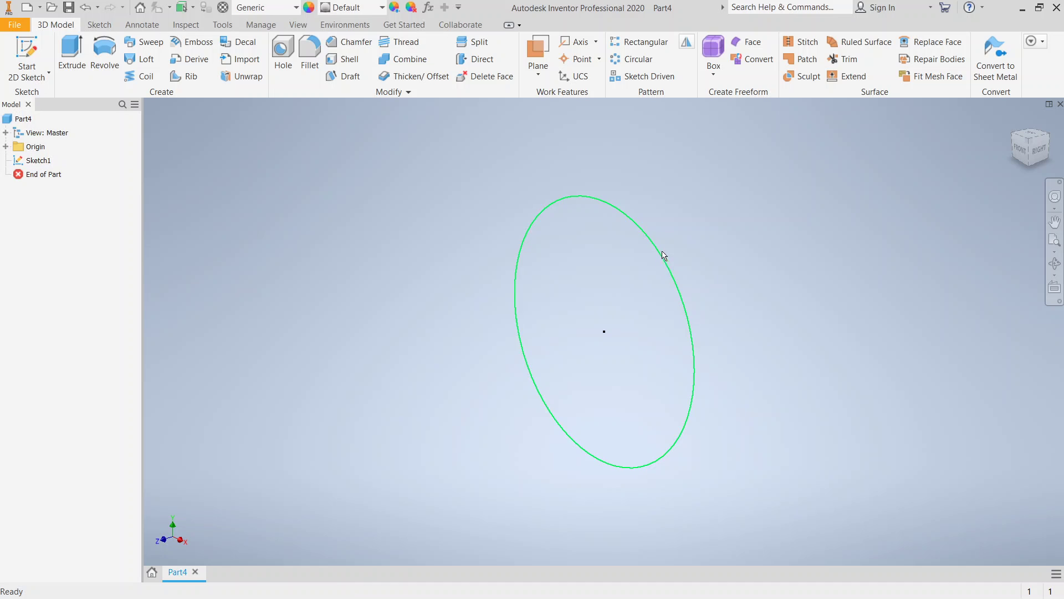
double_click(38, 161)
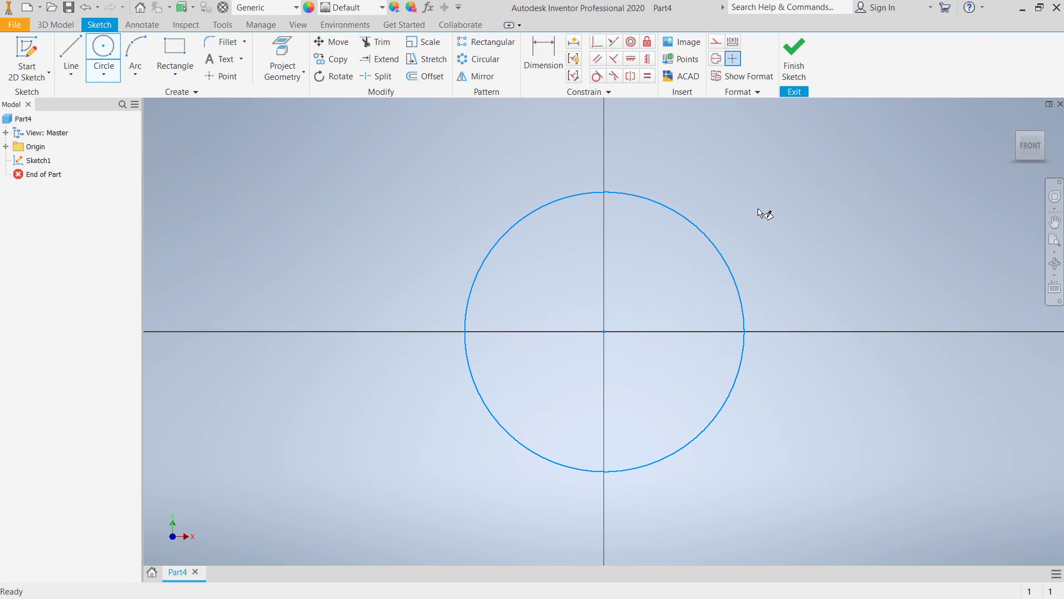
Dimension the circle's diameter to 4.000 in and zoom to fit the whole circle.
left_click(543, 56)
left_click(675, 211)
left_click(846, 210)
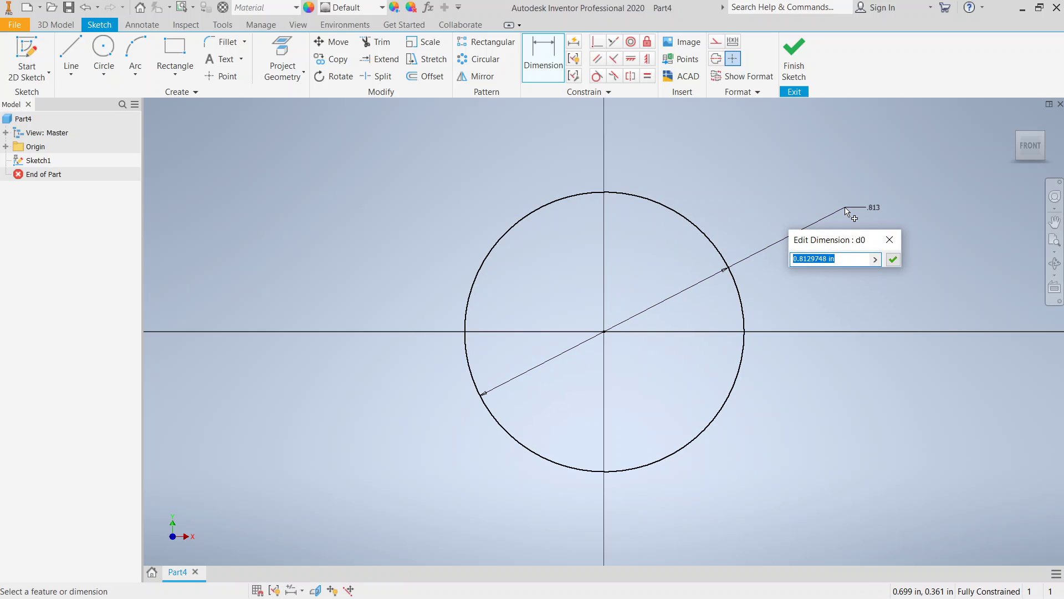
type("5")
key("Return")
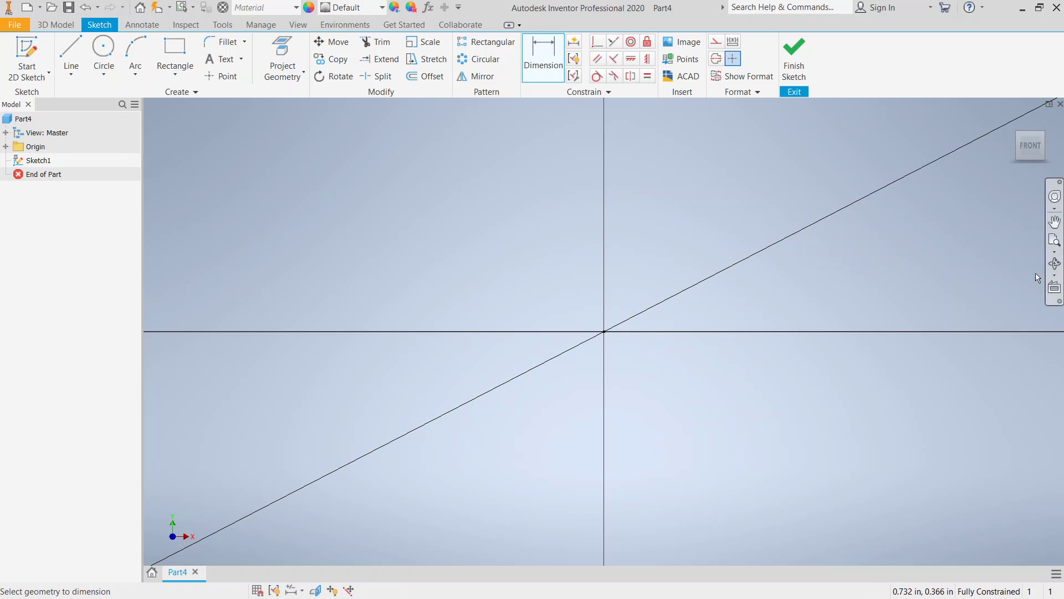
left_click(1055, 240)
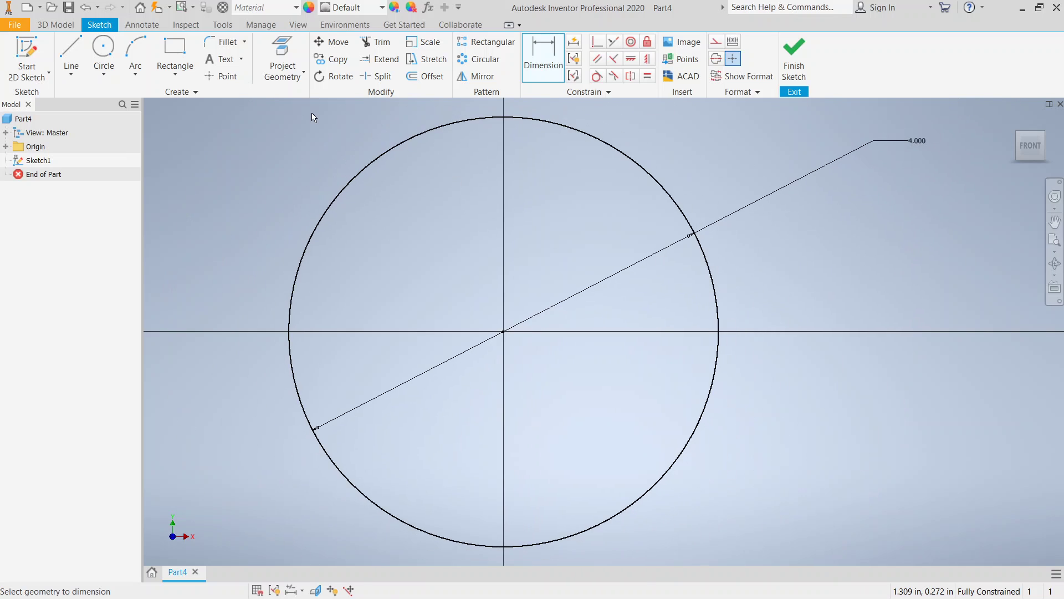
left_click(71, 56)
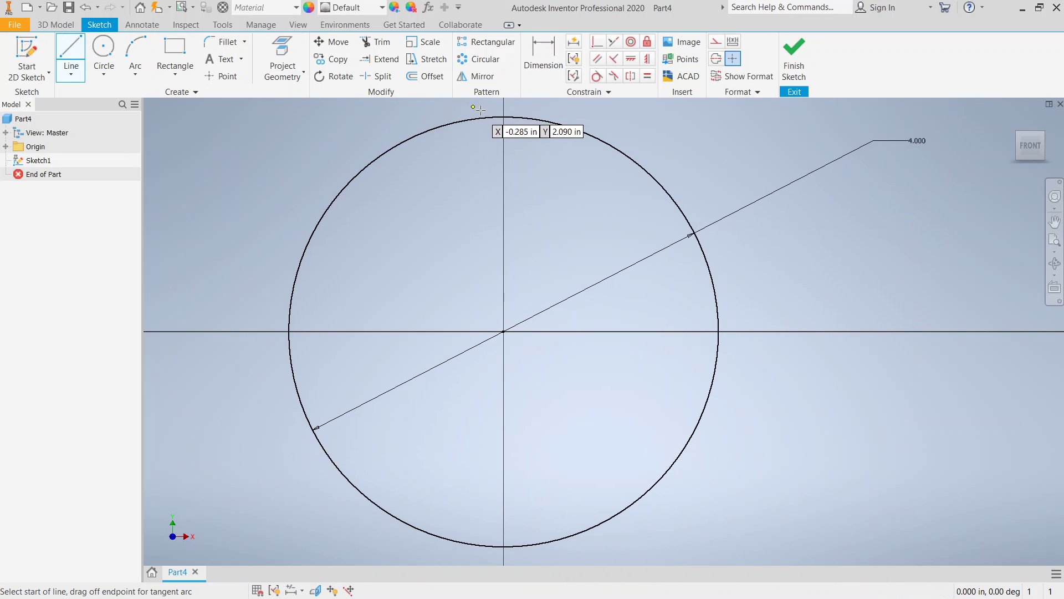
Draw a vertical line from the circle's top quadrant to its bottom quadrant, then finish the sketch.
left_click(503, 117)
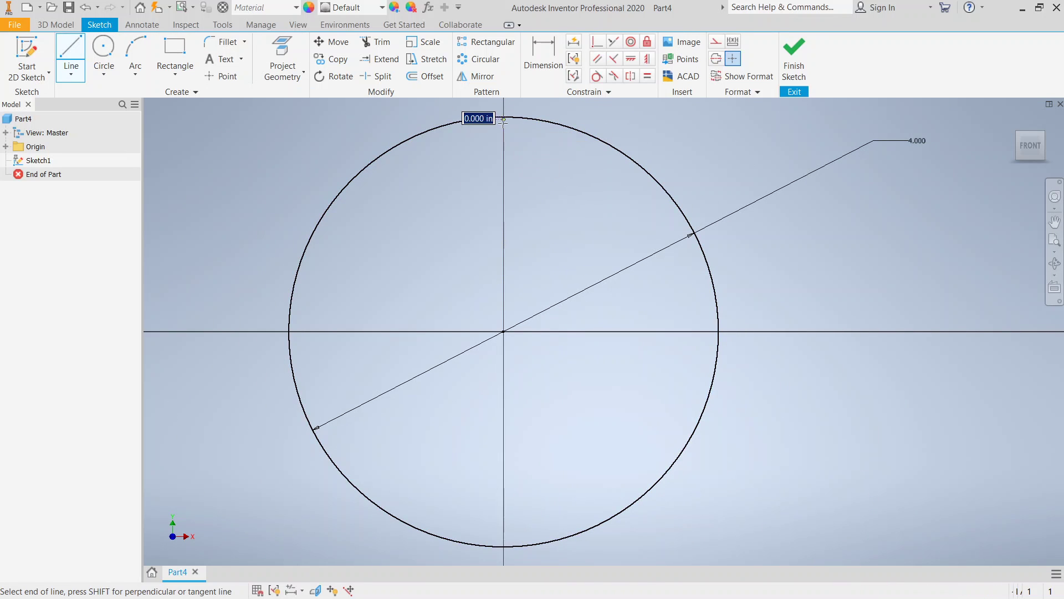
left_click(503, 546)
right_click(546, 499)
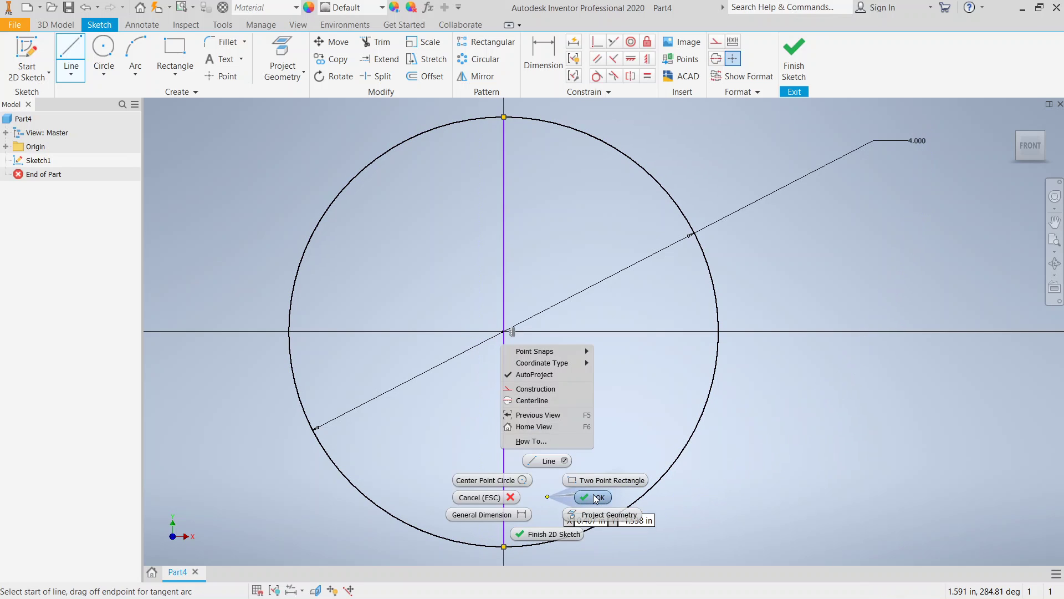
left_click(594, 480)
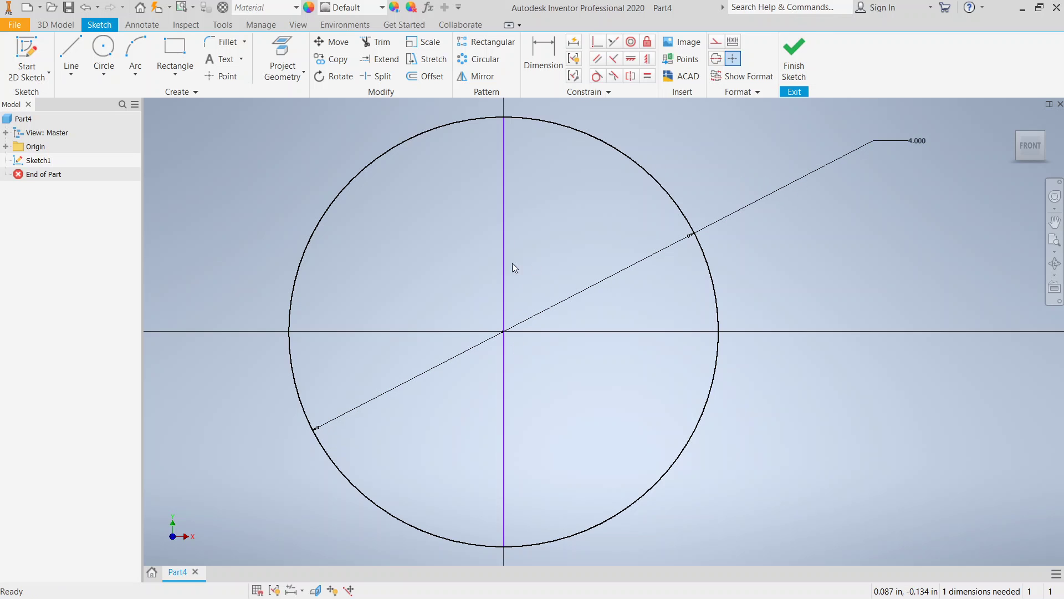
left_click(796, 56)
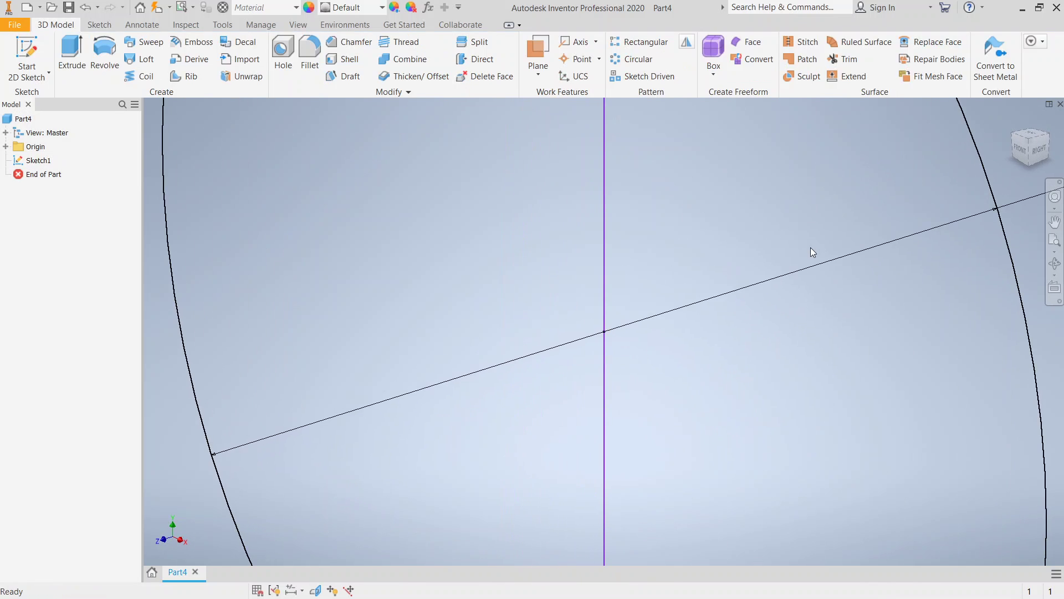
Revolve the right half-circle profile about the vertical line, previewing a full sphere.
left_click(103, 53)
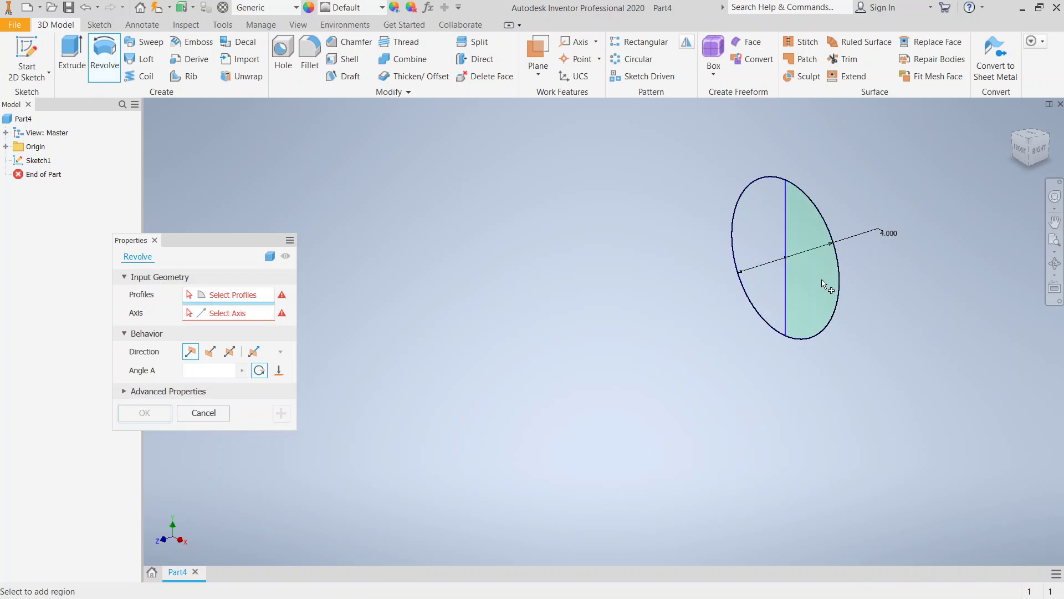
scroll(813, 282, "down", 4)
middle_click_drag(919, 195, 865, 293)
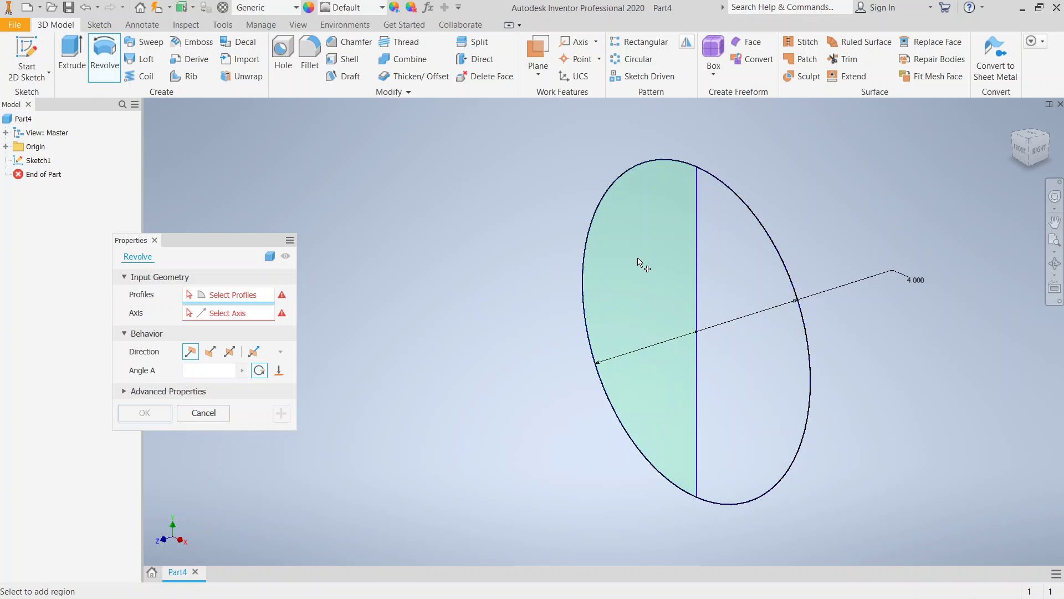
left_click(733, 280)
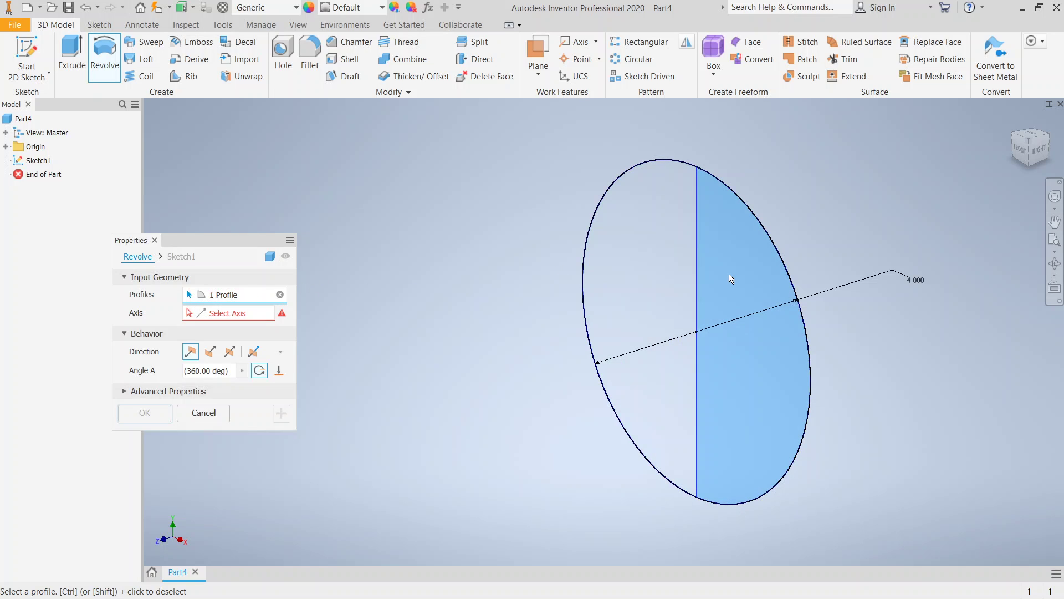
left_click(200, 315)
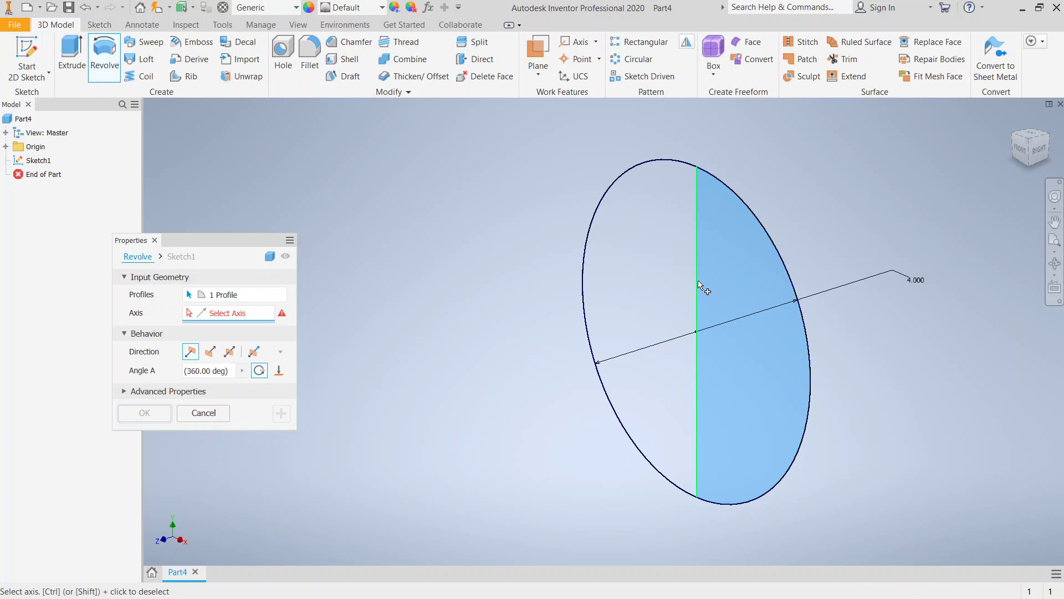
left_click(702, 287)
mouse_move(751, 356)
middle_mouse_down("shift")
mouse_move(804, 354)
mouse_move(776, 332)
mouse_move(750, 352)
middle_mouse_up("shift")
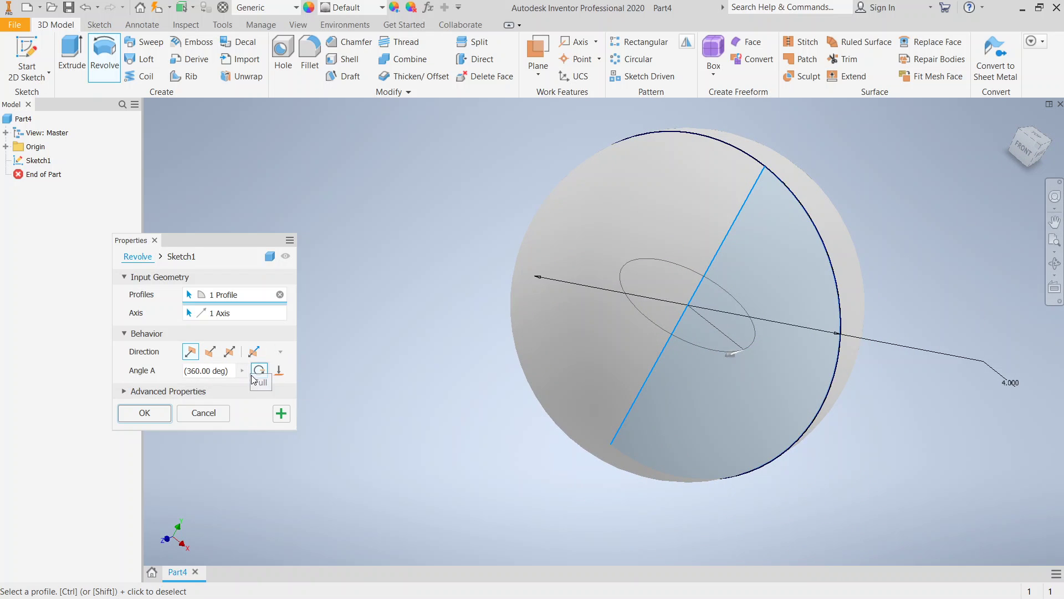
Set the revolve Angle A to 270 deg and accept, creating Revolution1 with a quarter wedge cut away.
left_click(210, 372)
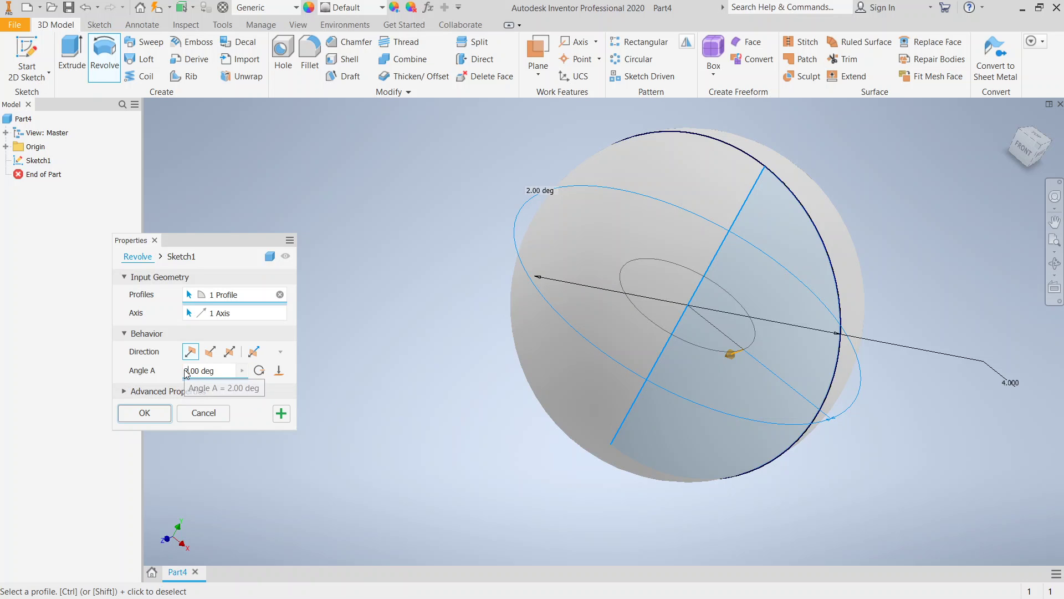
type("270")
middle_click_drag(626, 308, 865, 310, "shift")
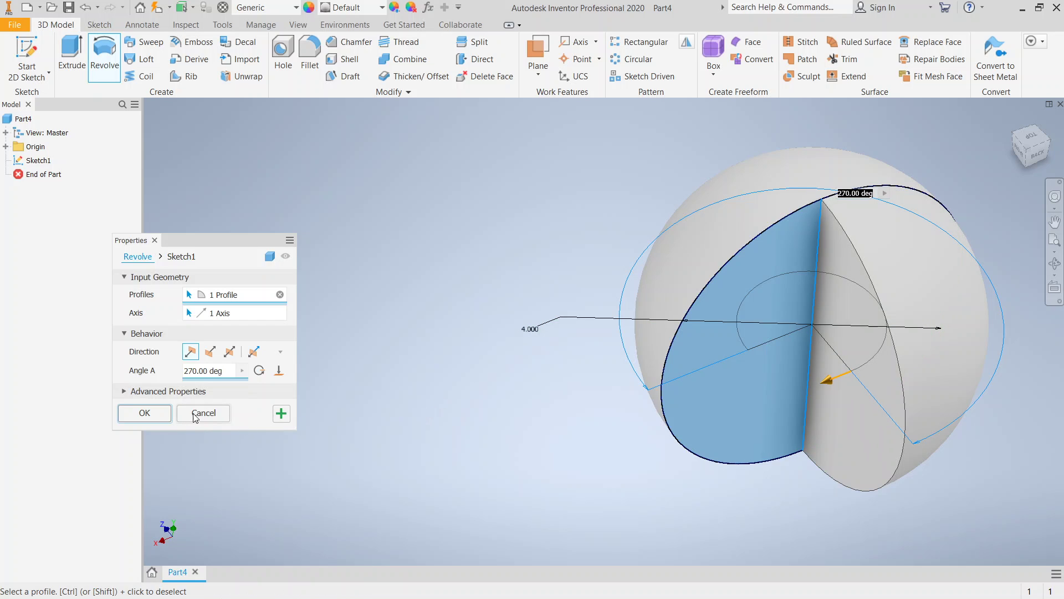
left_click(143, 415)
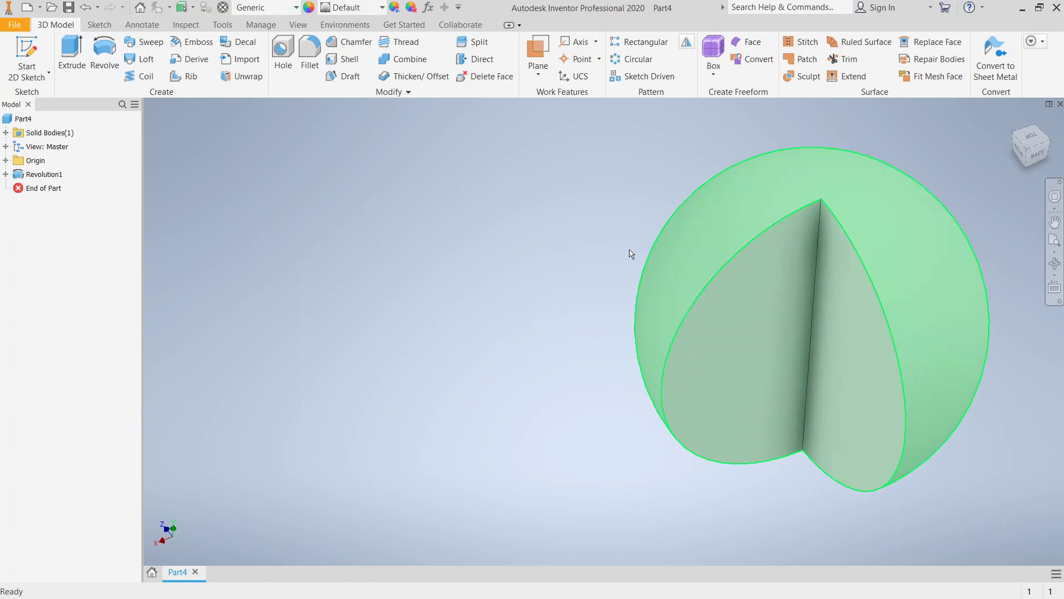
Create Part5 as a new part and begin Sketch1 on its XY Plane.
left_click(40, 8)
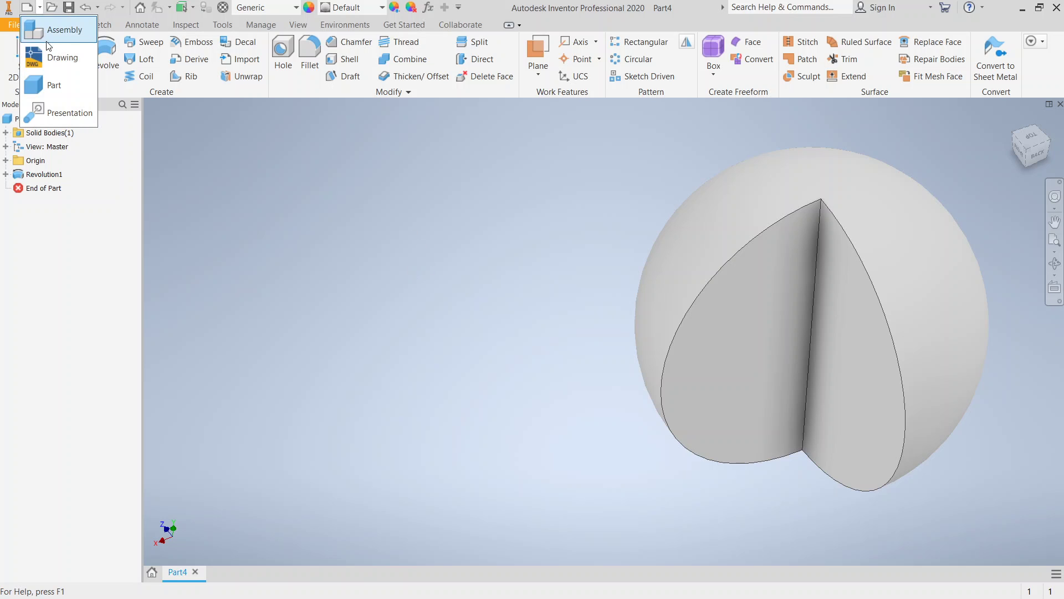
left_click(48, 82)
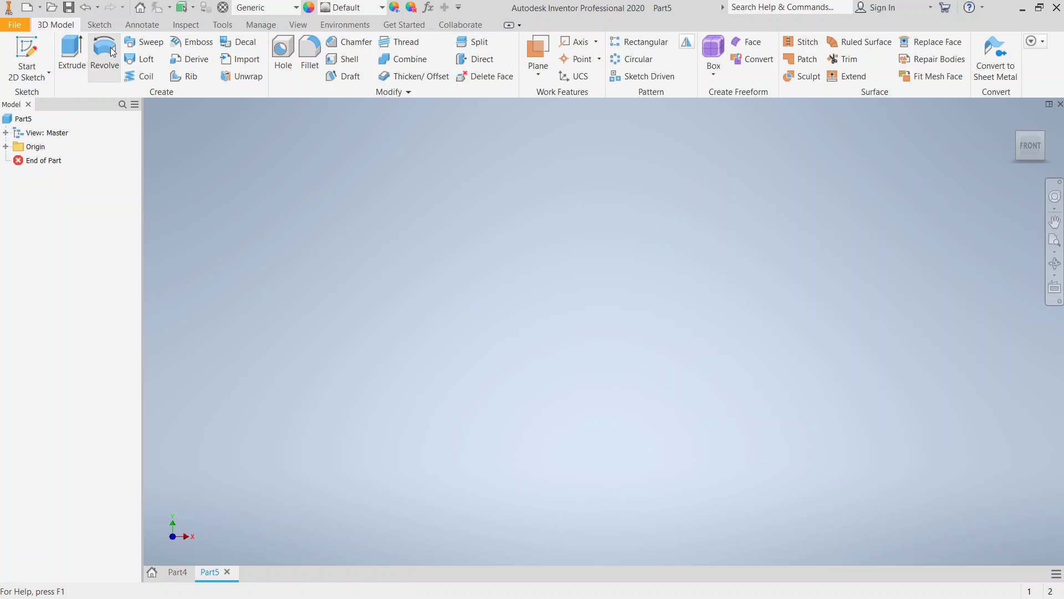
left_click(26, 55)
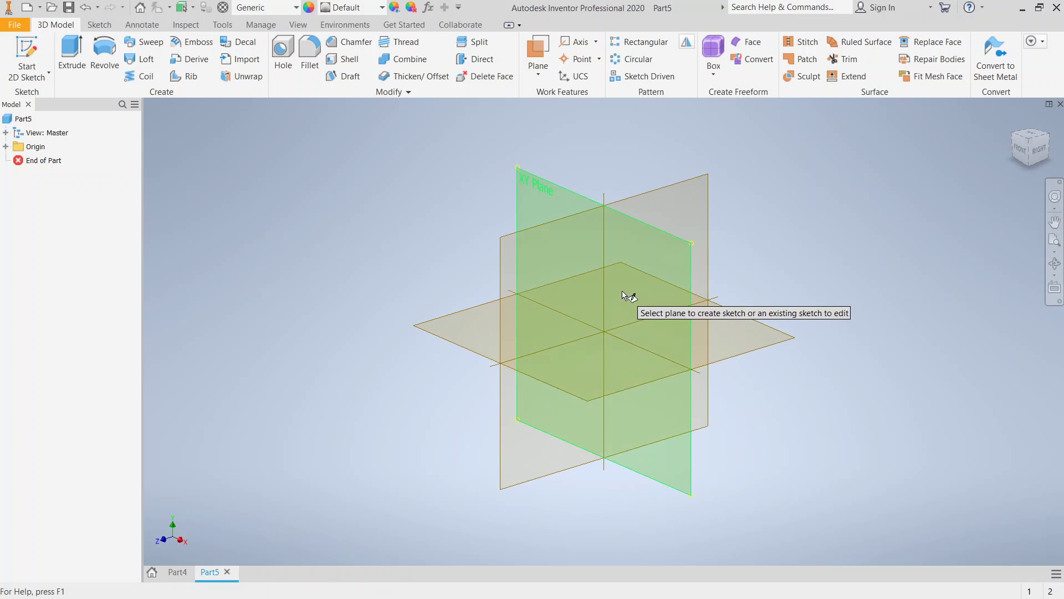
left_click(629, 304)
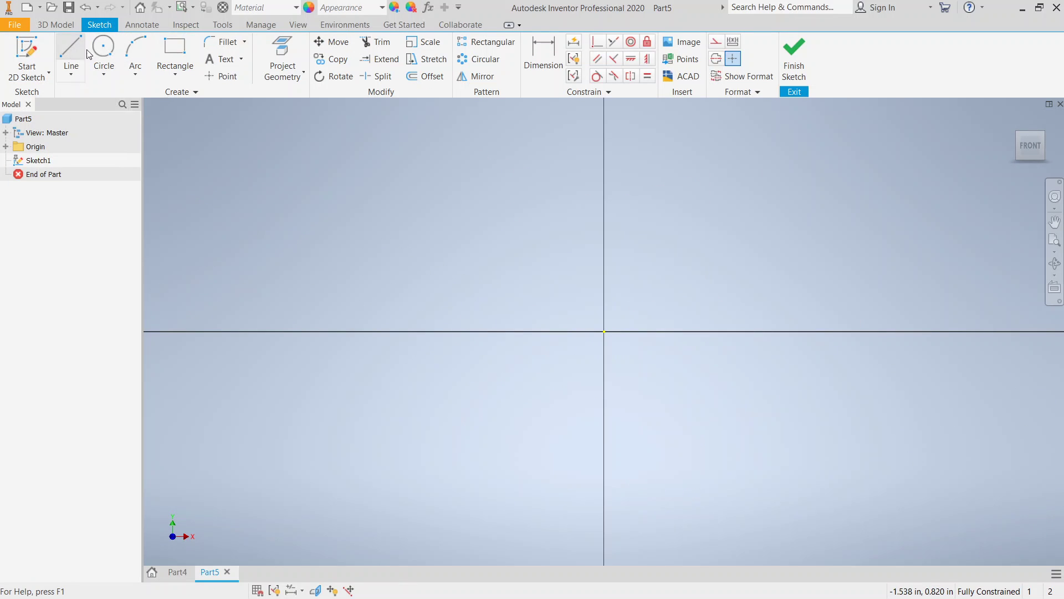
Draw a rectangle from the origin and a circle centred on its top-right corner.
left_click(180, 51)
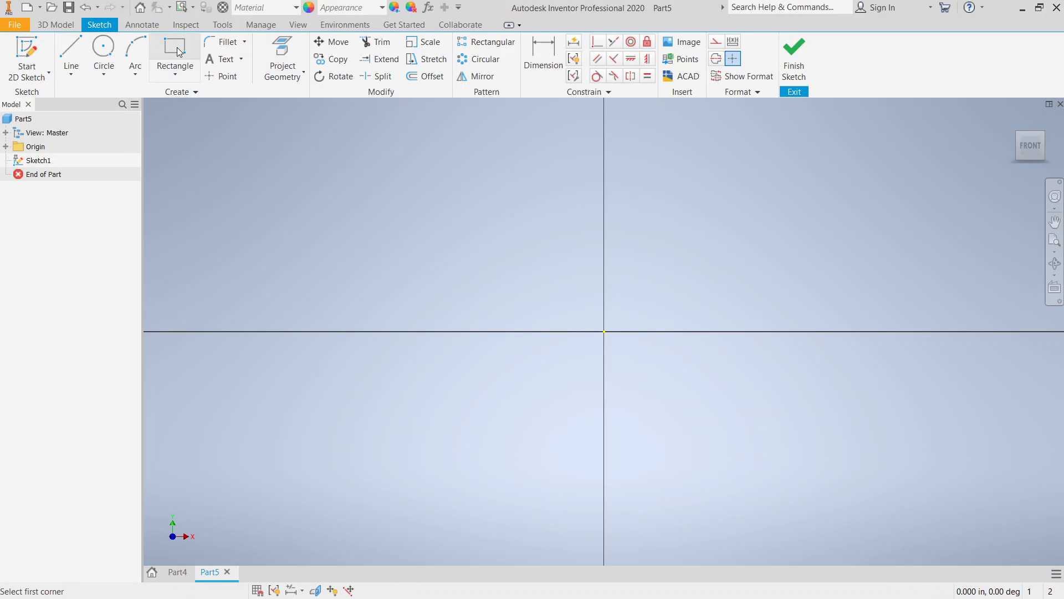
left_click(604, 331)
left_click(849, 158)
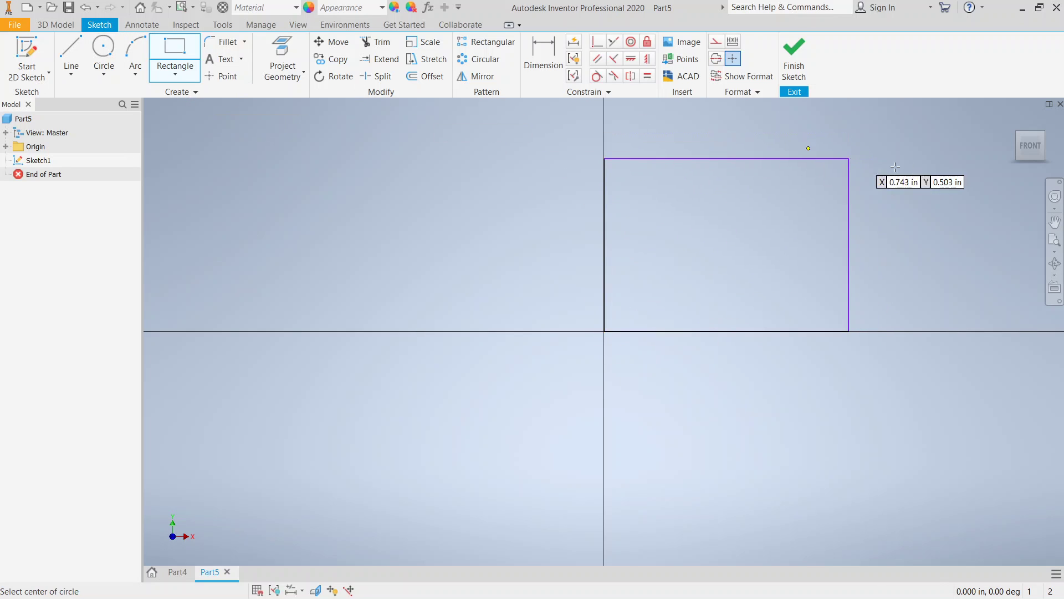
key("c")
left_click(850, 158)
right_click(919, 152)
left_click(953, 154)
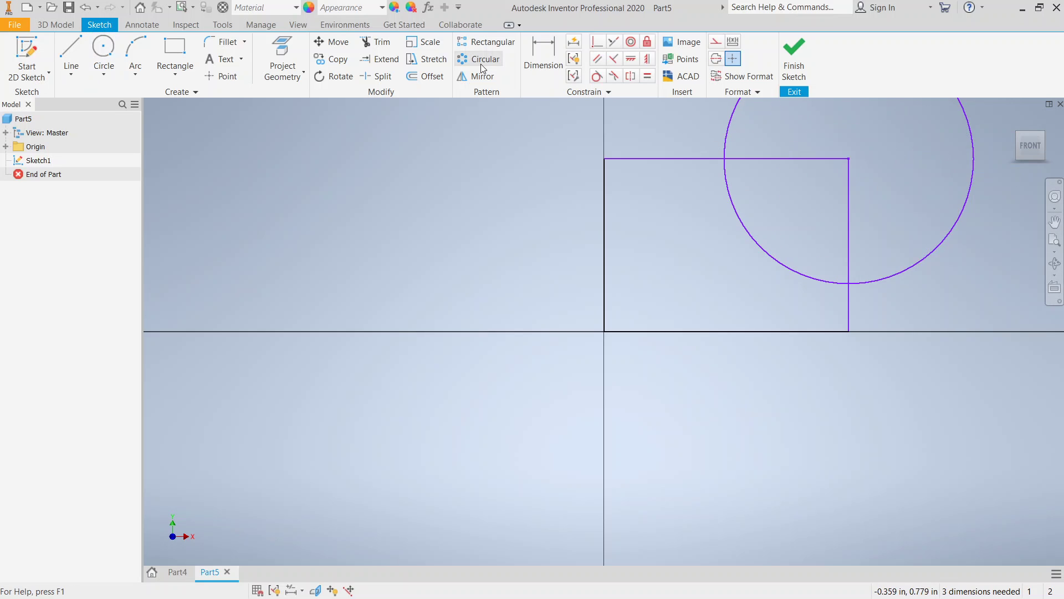
Trim the rectangle edges inside the circle and the unwanted arc into one outline.
left_click(375, 42)
left_click(821, 160)
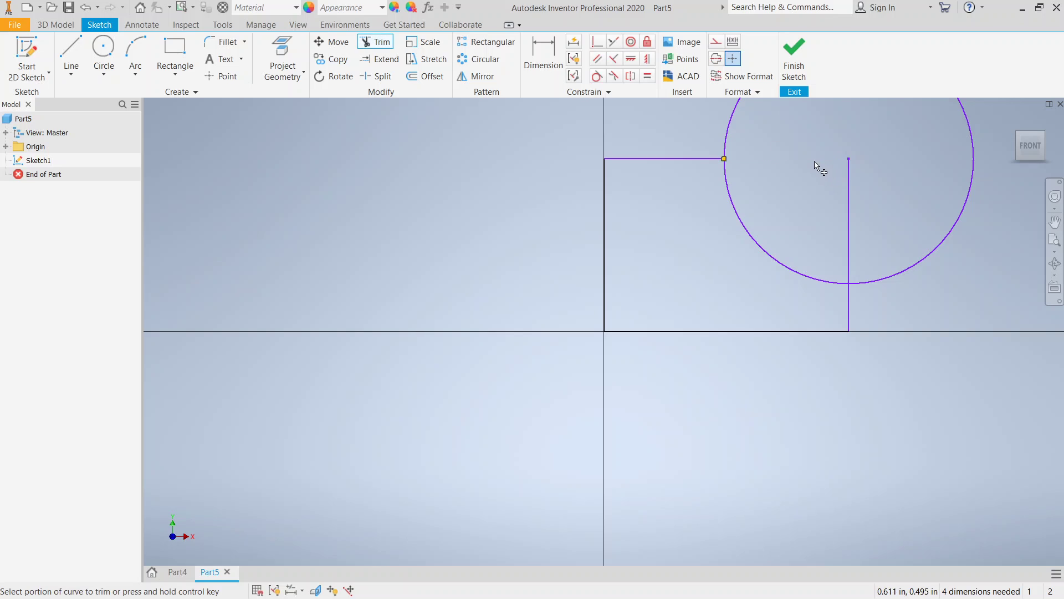
left_click(850, 197)
left_click(775, 256)
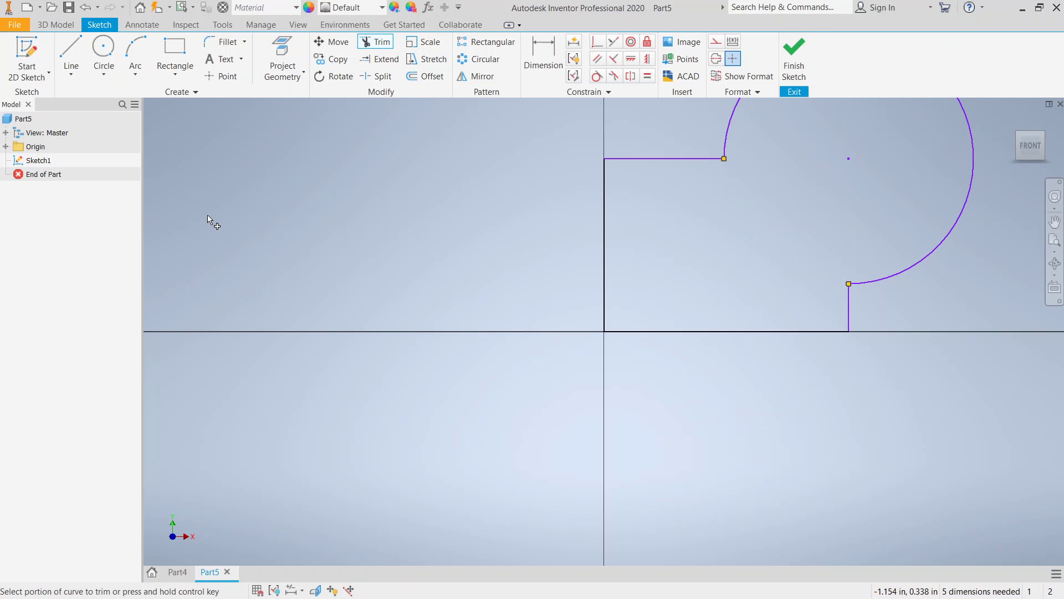
scroll(506, 228, "down", 4)
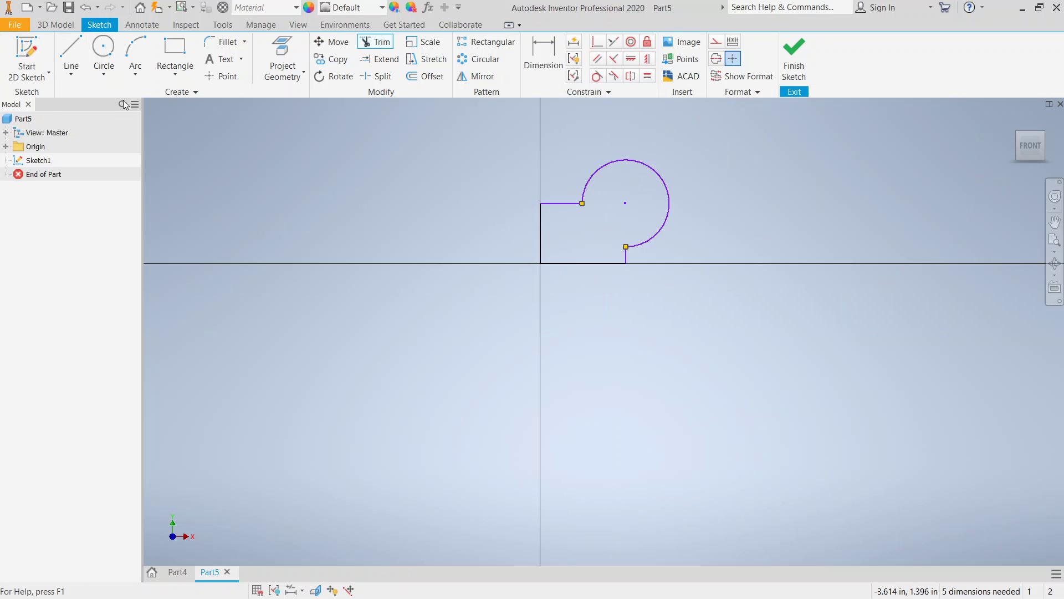
left_click(81, 51)
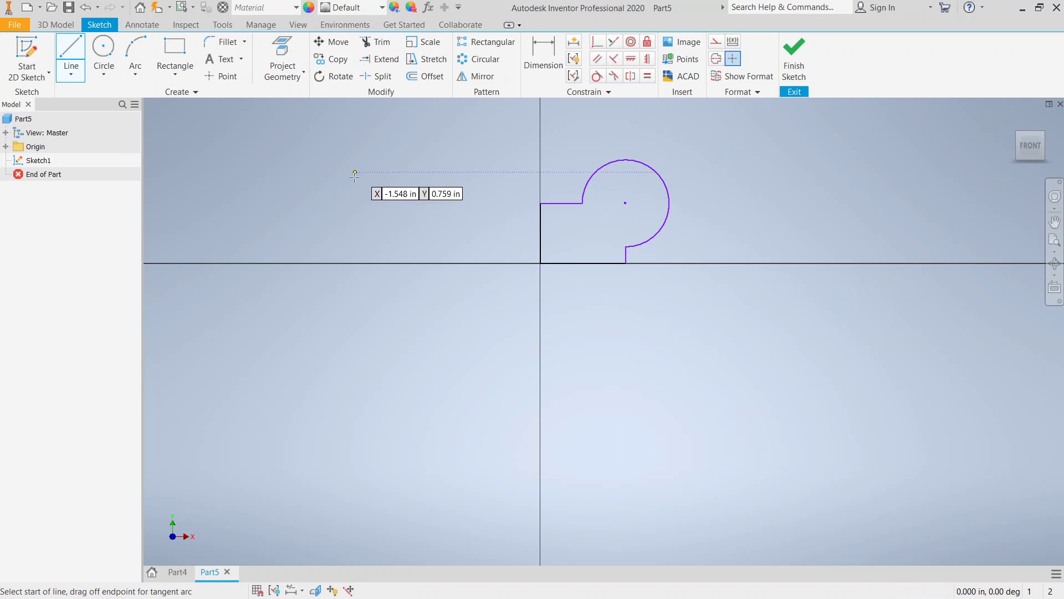
Draw a vertical axis line about 1.179 in long left of the outline, crossing the horizontal axis.
left_click(264, 183)
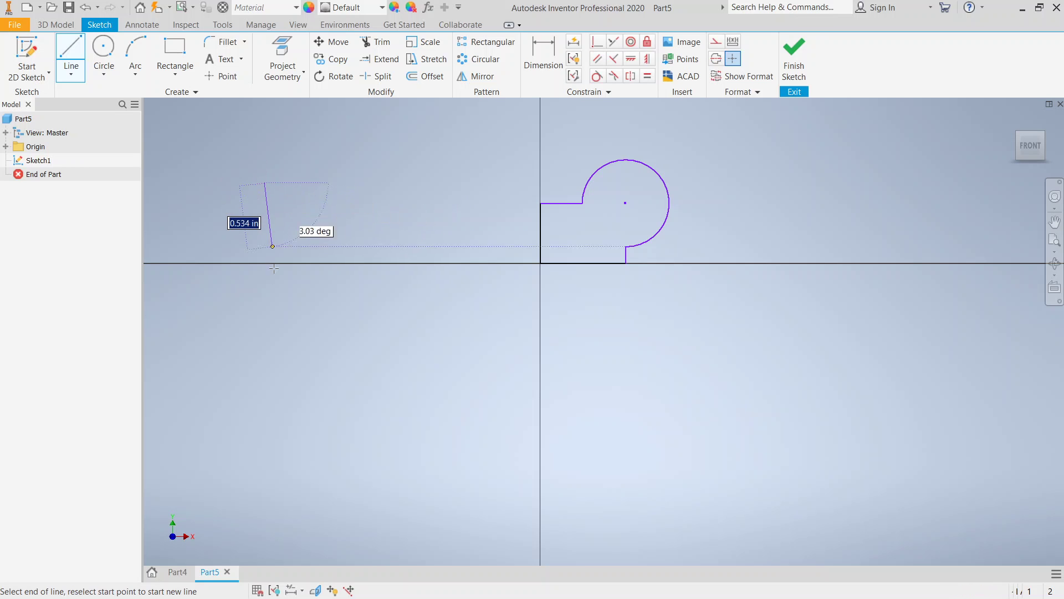
left_click(265, 324)
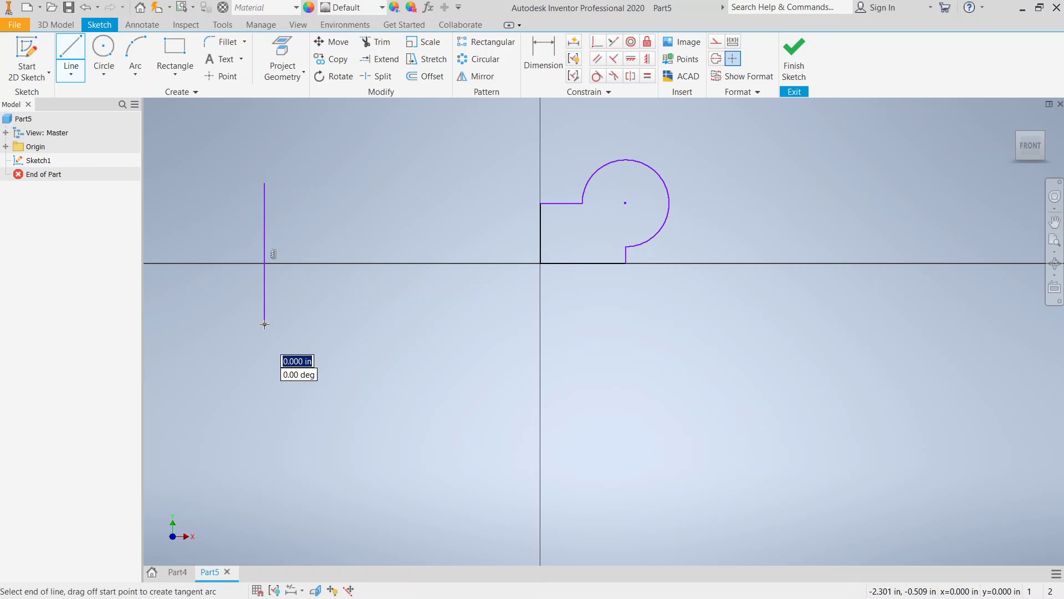
right_click(496, 285)
key("Escape")
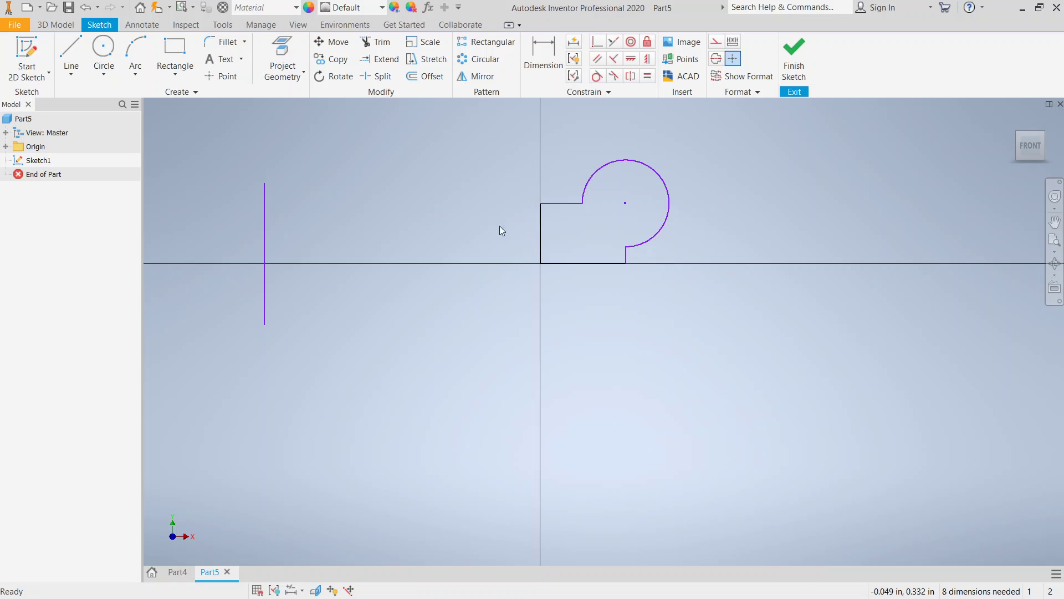
Finish the sketch and revolve the outline 360 deg about the vertical line into the ring.
left_click(794, 57)
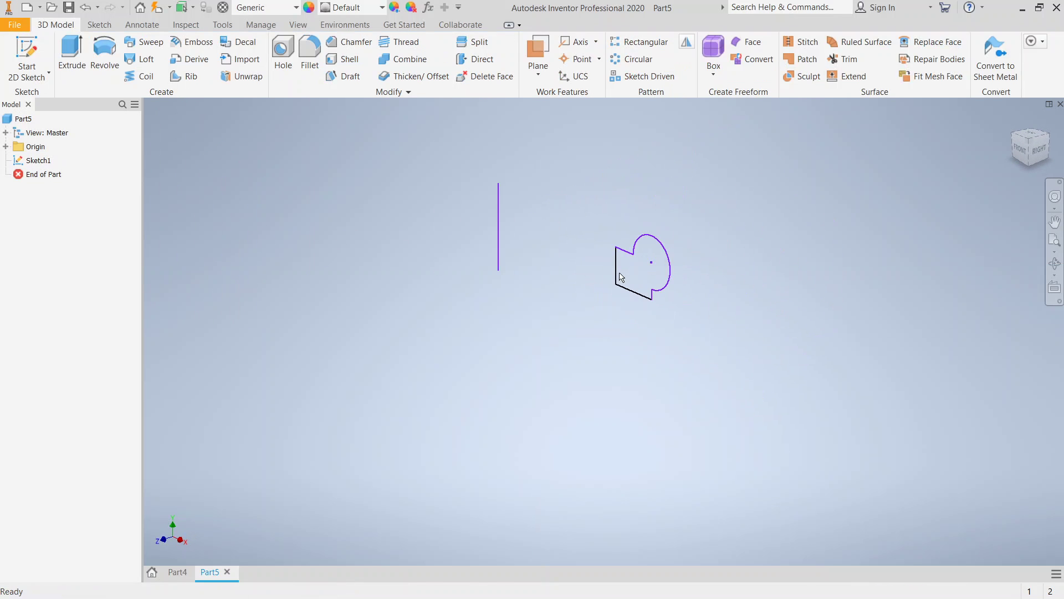
left_click(104, 56)
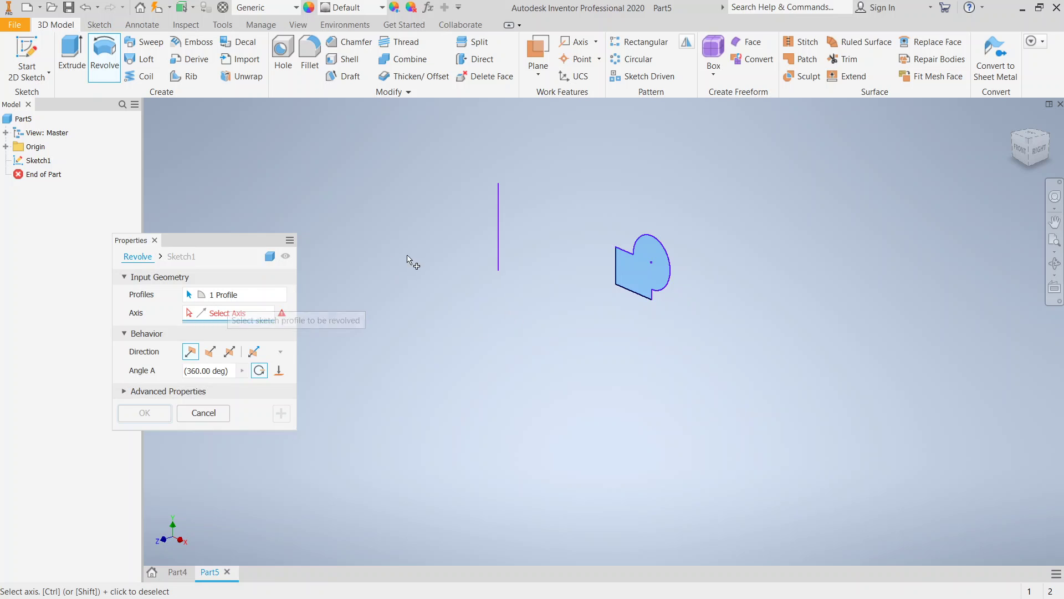
left_click(498, 234)
middle_click_drag(914, 279, 844, 302, "shift")
scroll(907, 202, "down", 3)
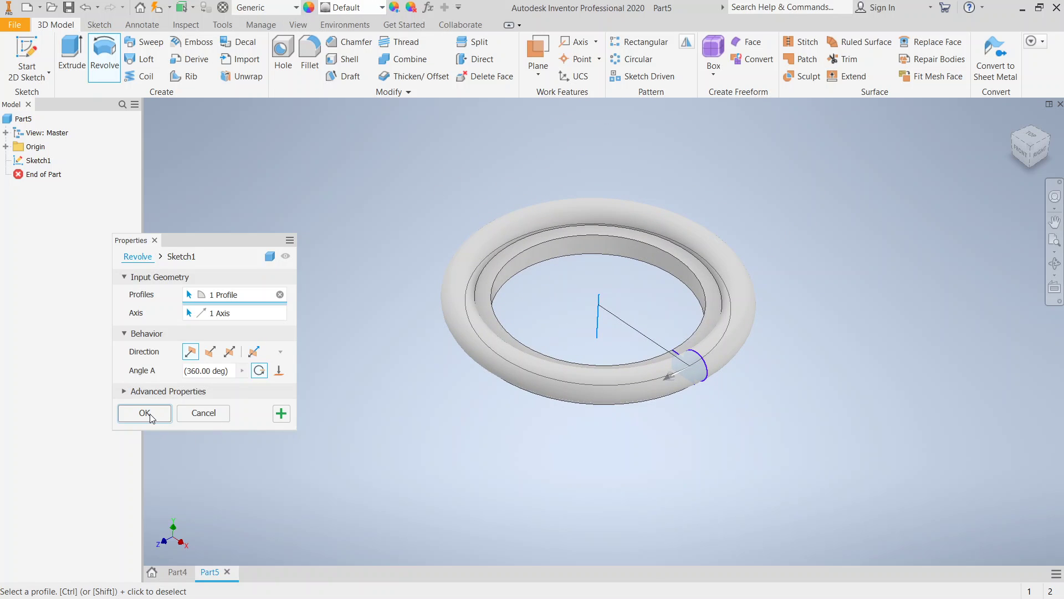
left_click(129, 410)
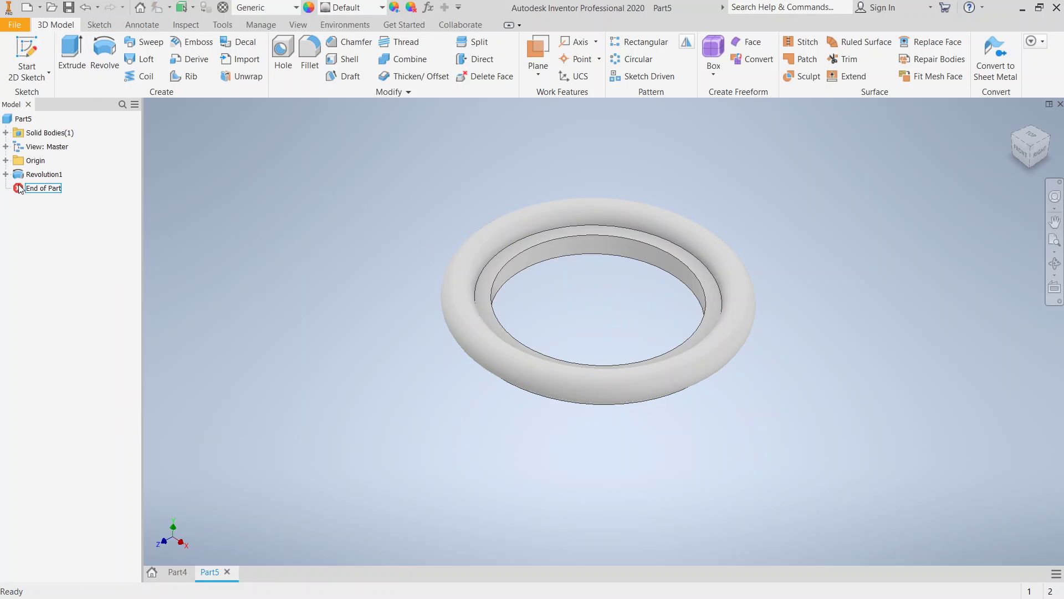
double_click(43, 174)
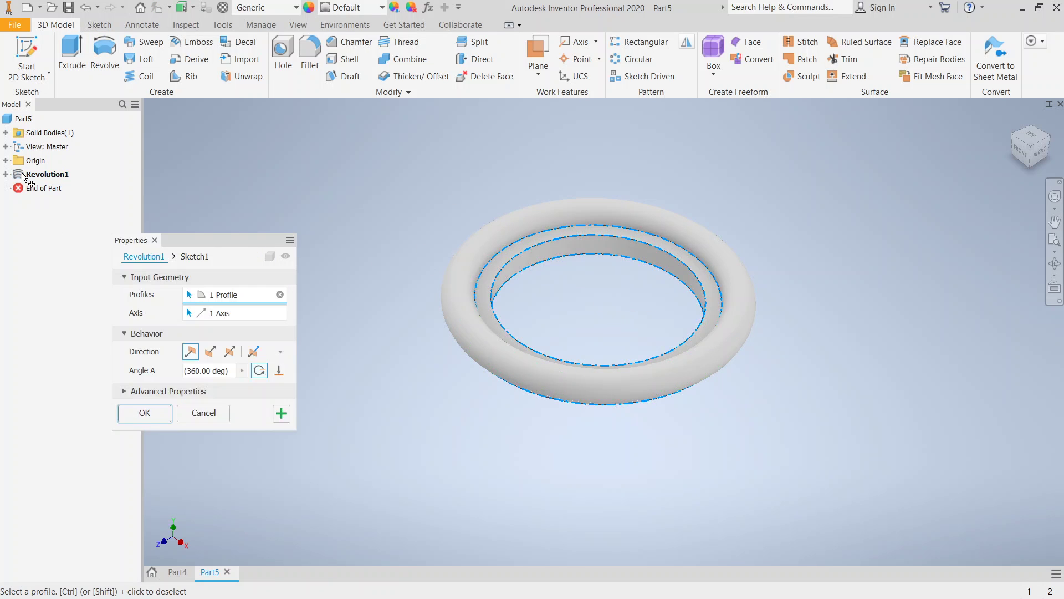
left_click(129, 392)
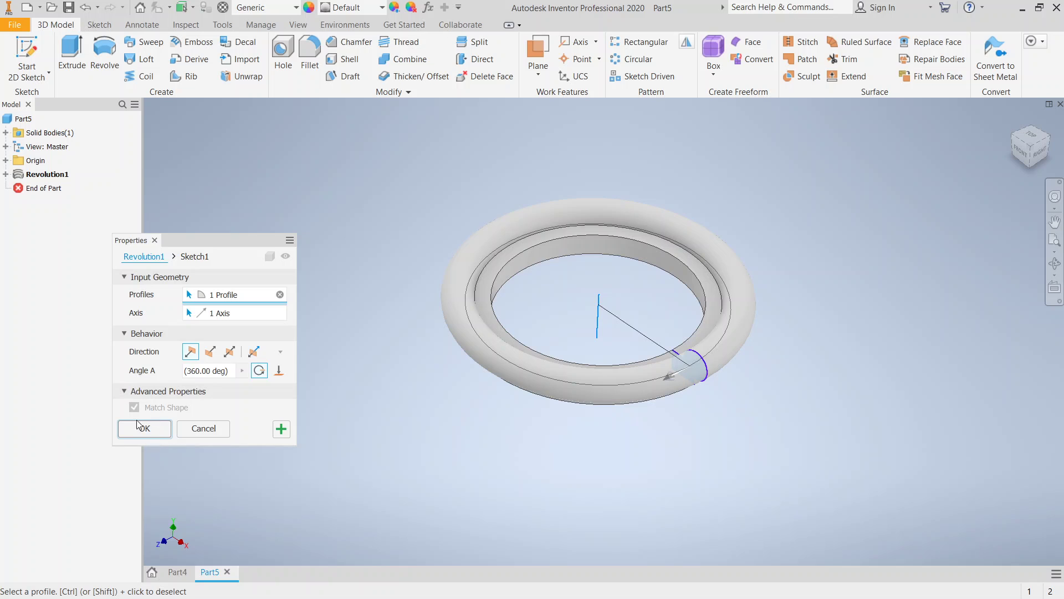
left_click(126, 392)
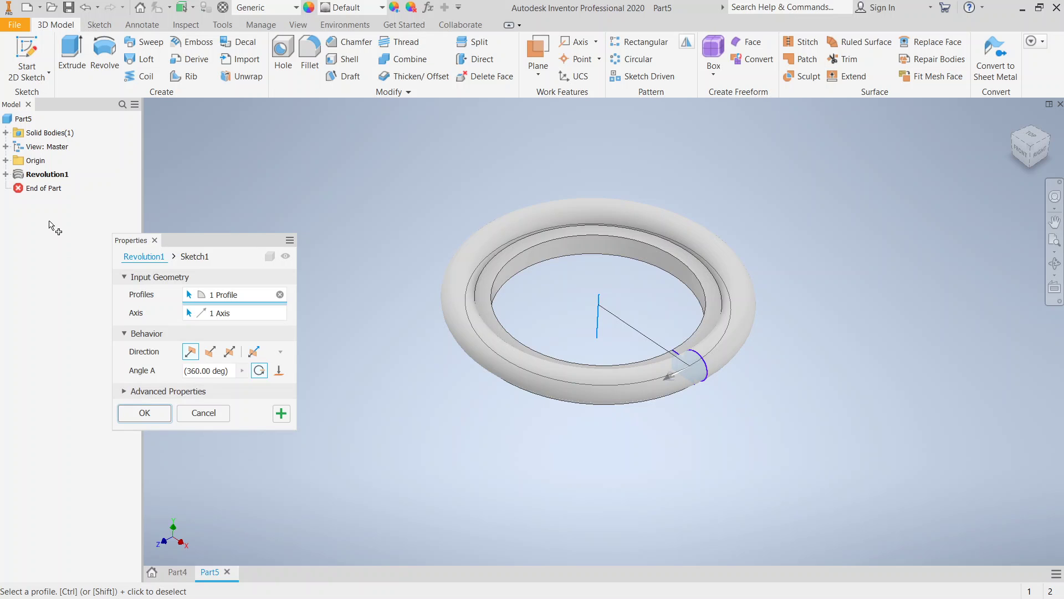
left_click(145, 414)
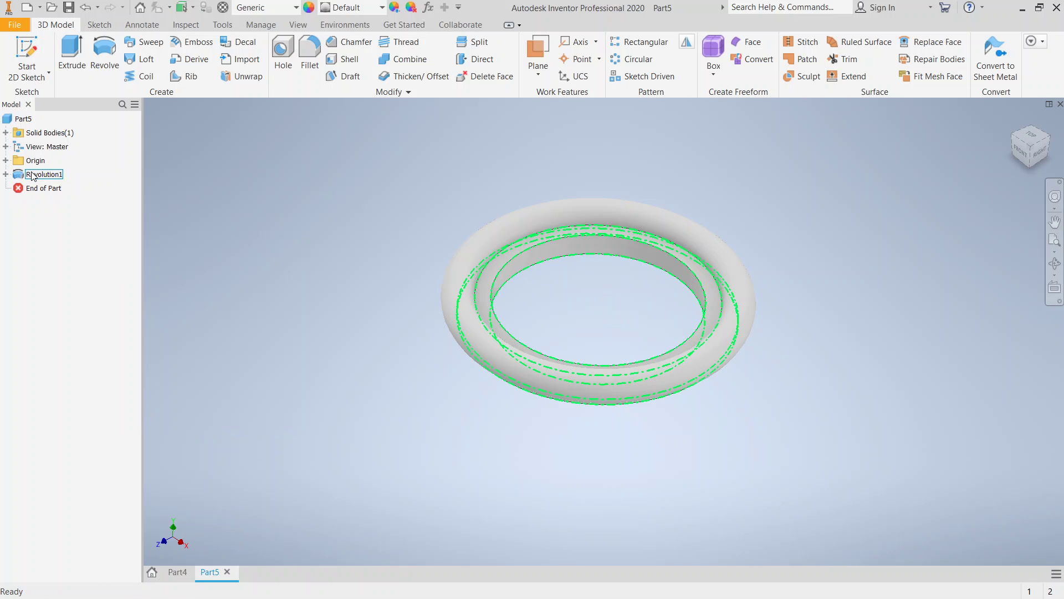
left_click(49, 176)
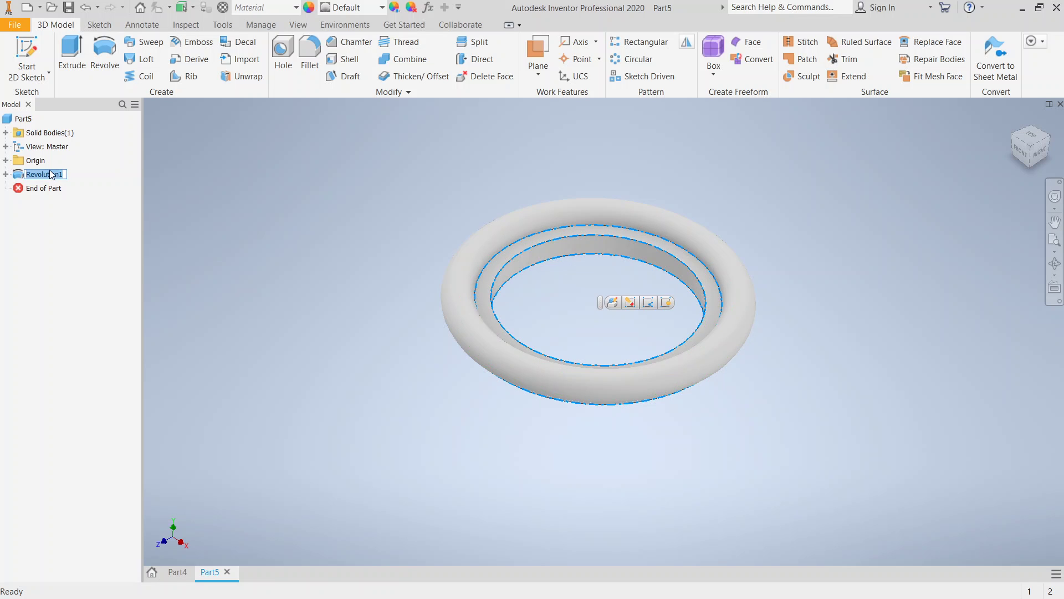
key("Escape")
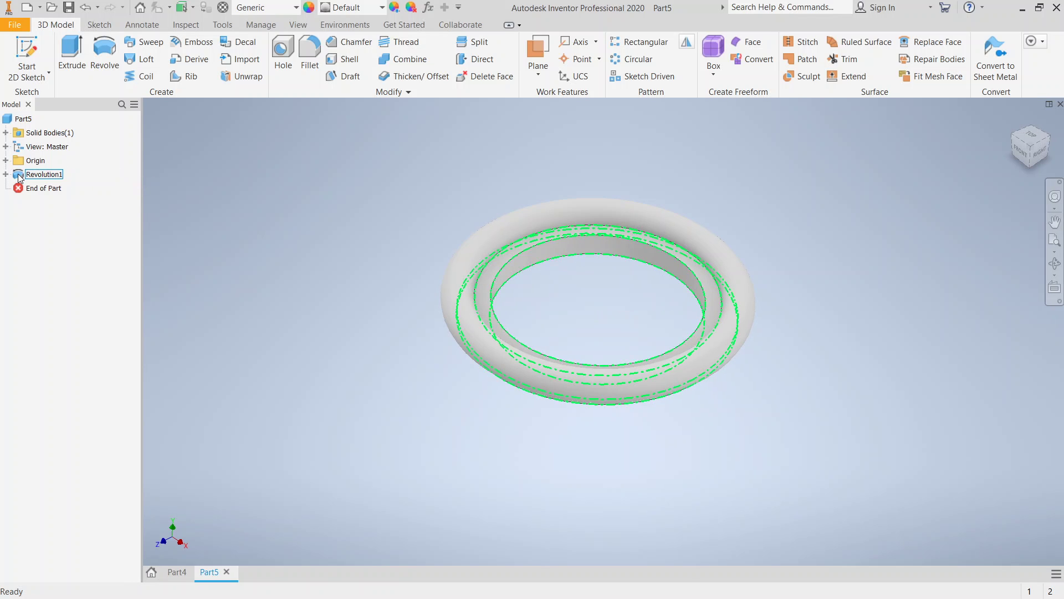
double_click(19, 177)
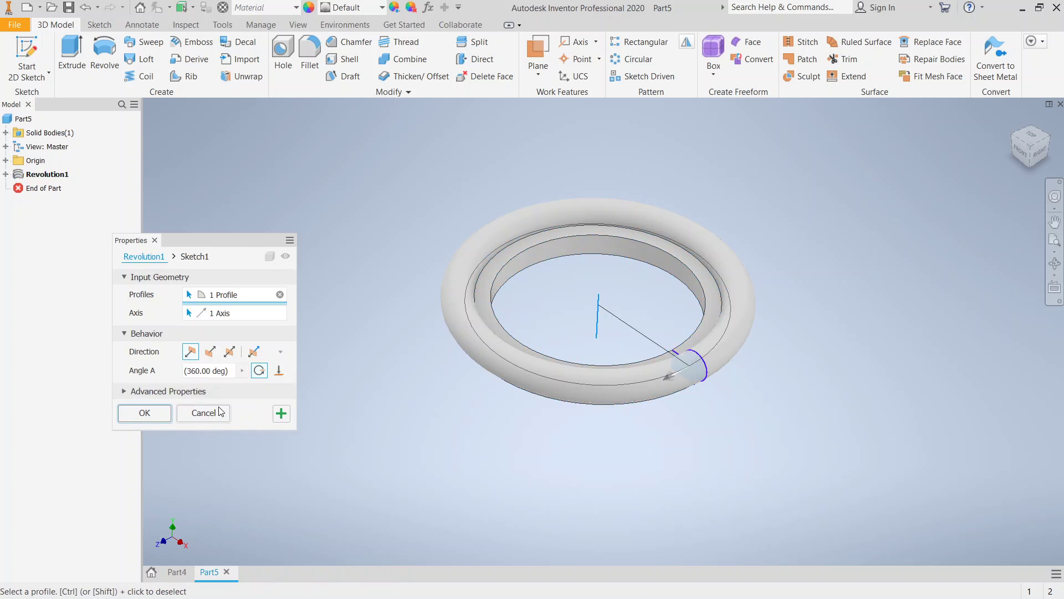
left_click(204, 413)
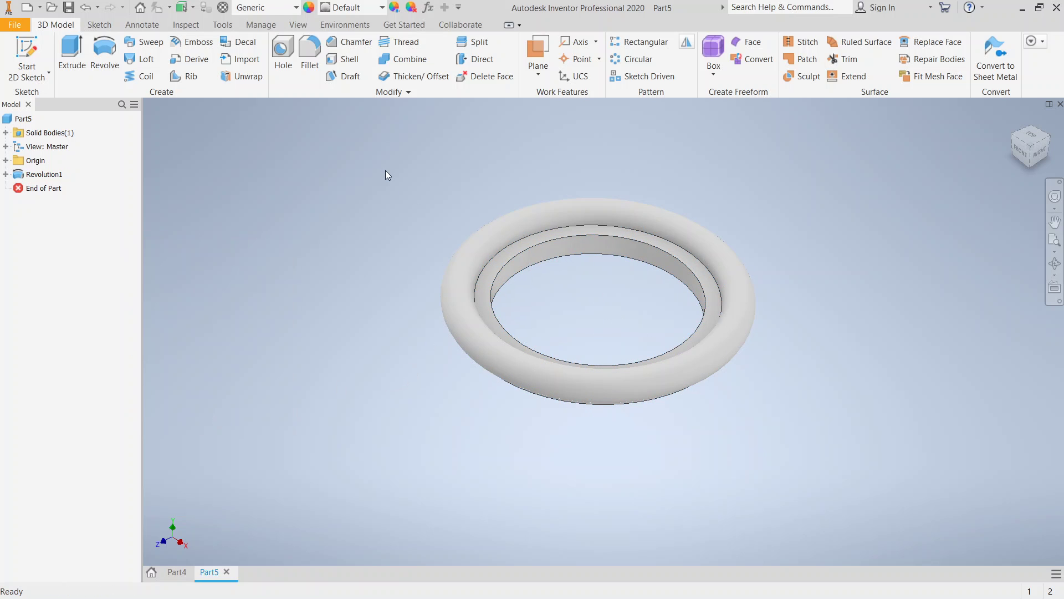
Apply Gold, then Glossy - Gold, from the Appearance list and orbit to view the ring.
left_click(382, 7)
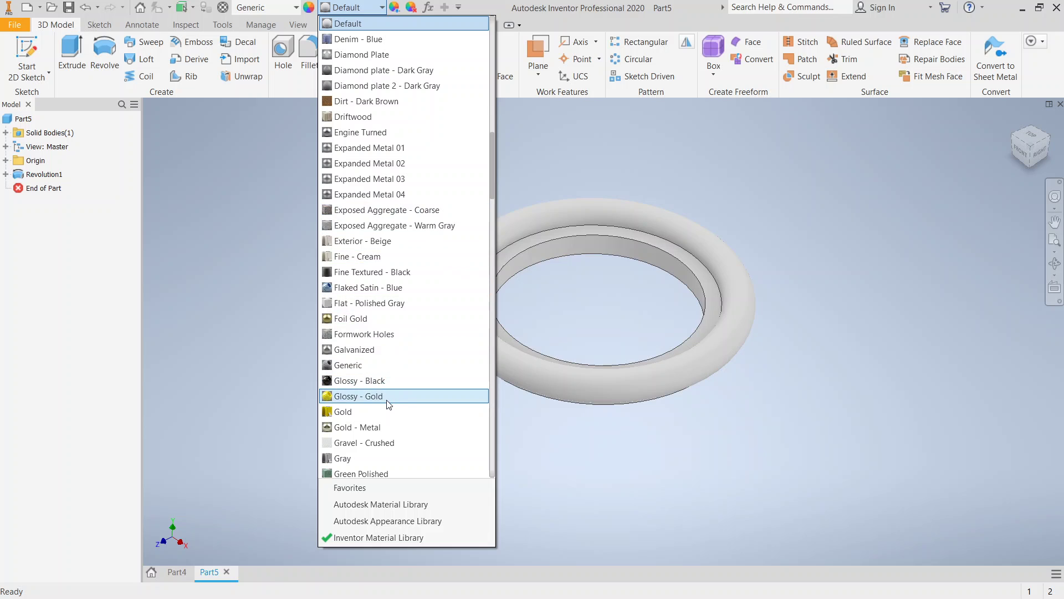
left_click(386, 413)
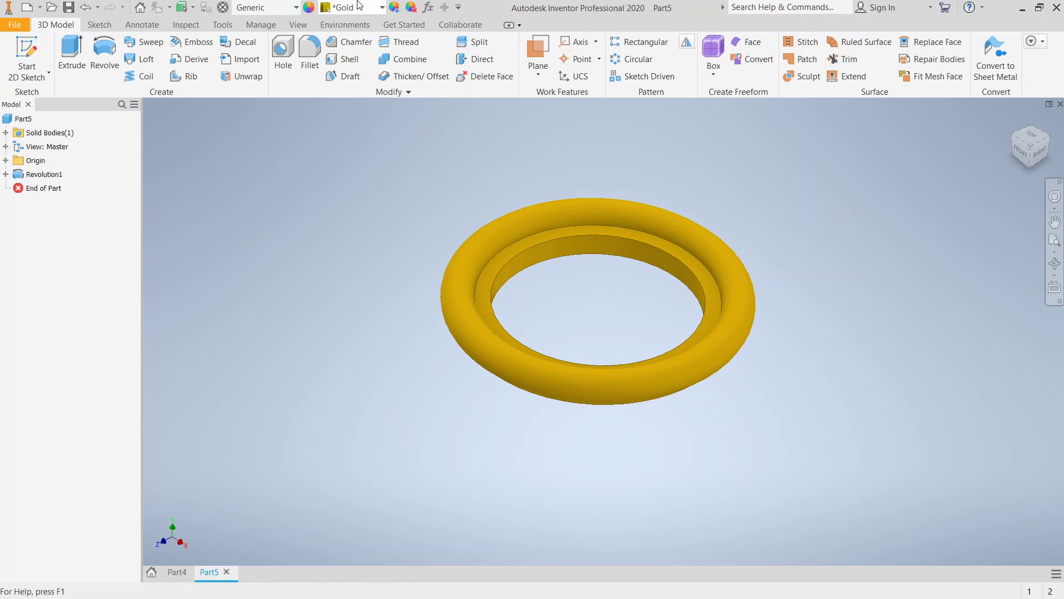
left_click(383, 8)
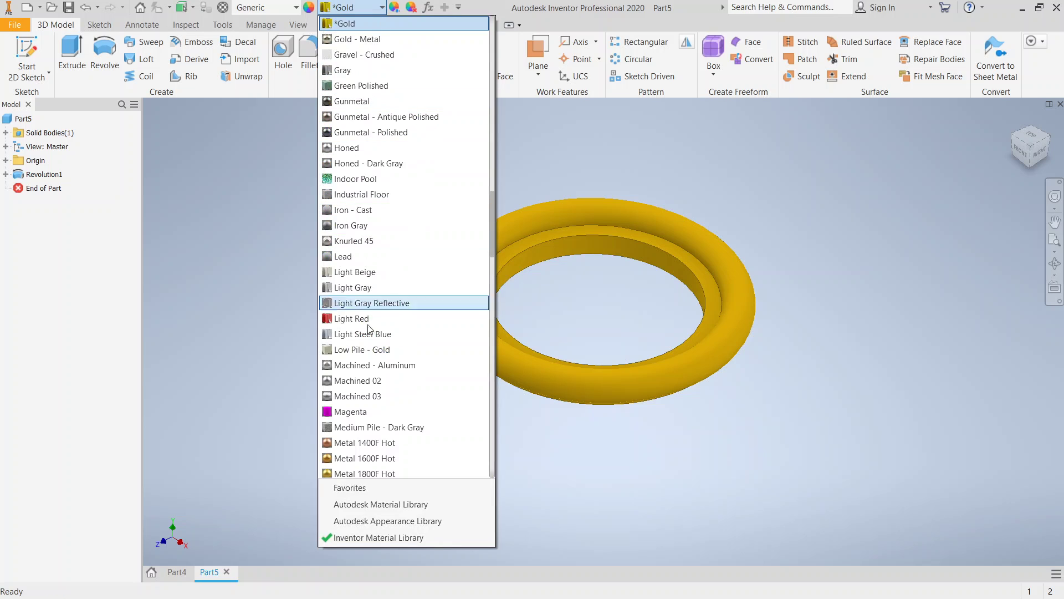
scroll(405, 183, "up", 1)
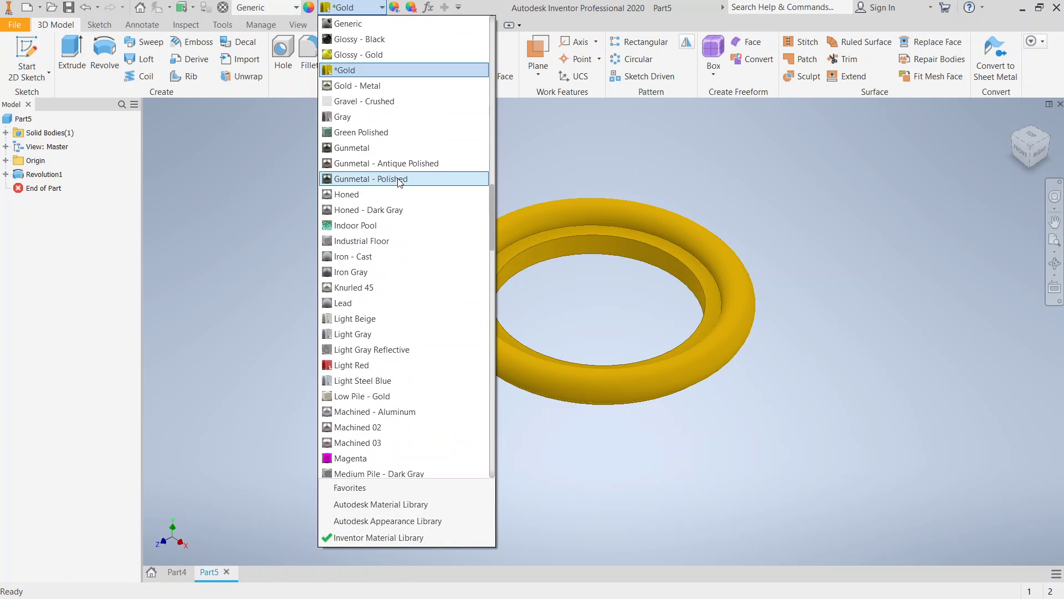
left_click(368, 55)
left_click(1055, 222)
mouse_move(776, 249)
middle_mouse_down("shift")
mouse_move(787, 432)
mouse_move(914, 388)
middle_mouse_up("shift")
Open Sketch1 under Revolution1 and draw a 0.555 in circle centred on the origin.
left_click(5, 174)
double_click(45, 189)
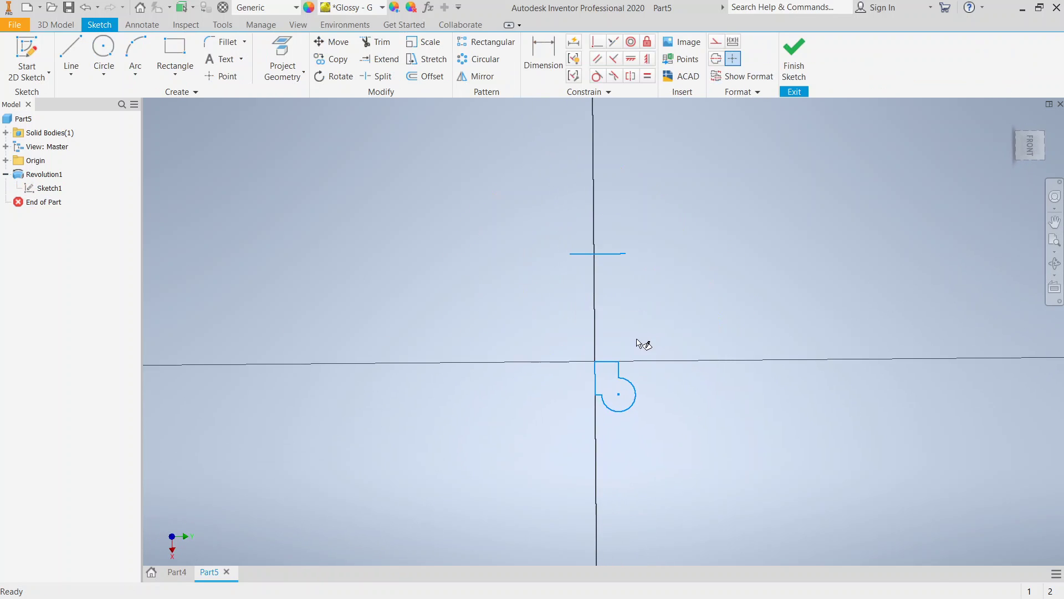
left_click(110, 54)
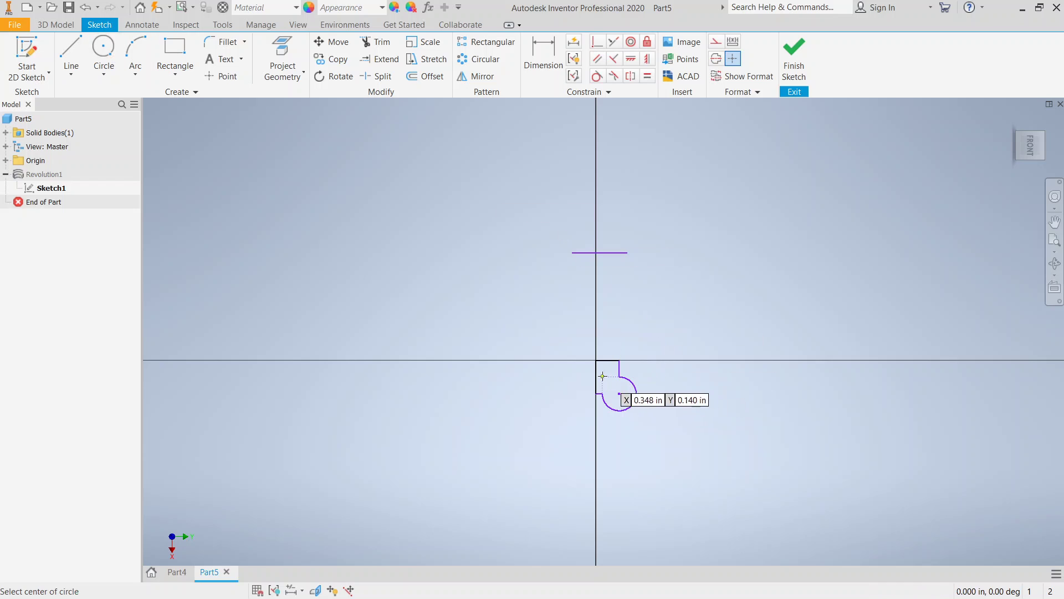
left_click(595, 360)
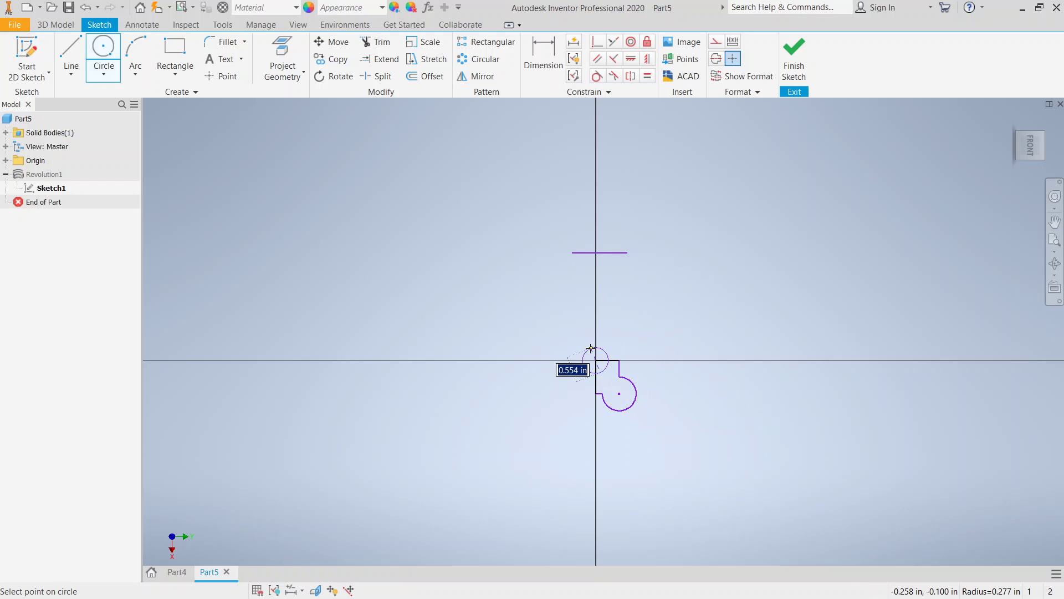
left_click(591, 345)
right_click(596, 334)
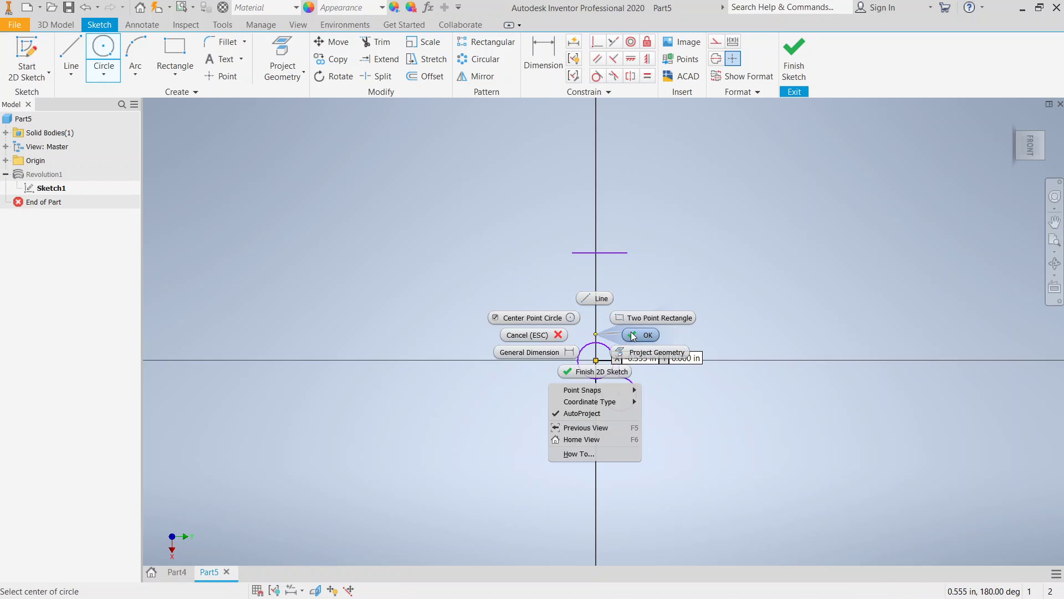
left_click(633, 336)
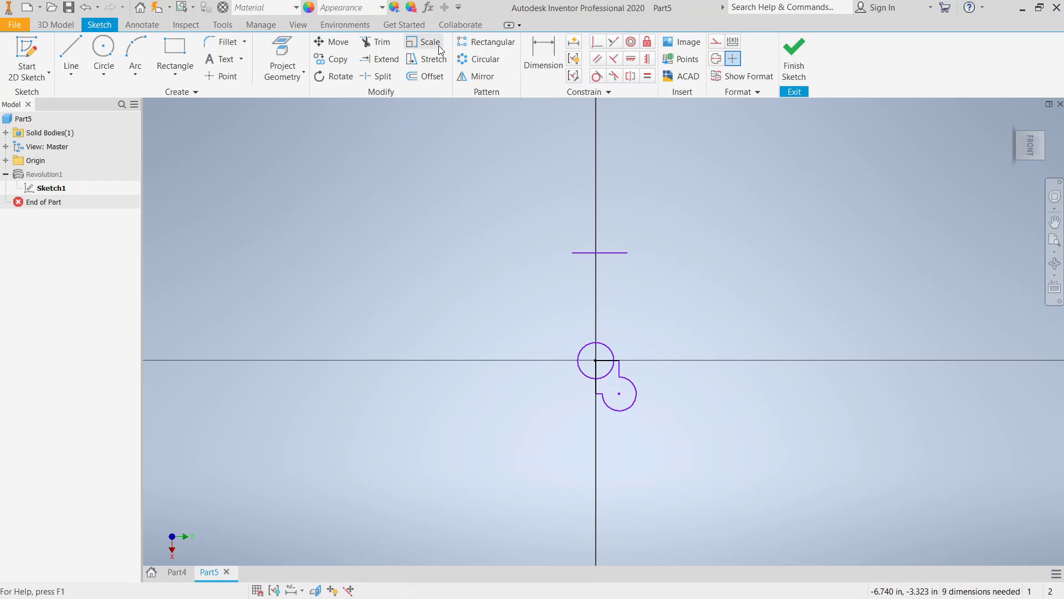
Trim the line segment inside the new circle and finish the sketch.
left_click(376, 43)
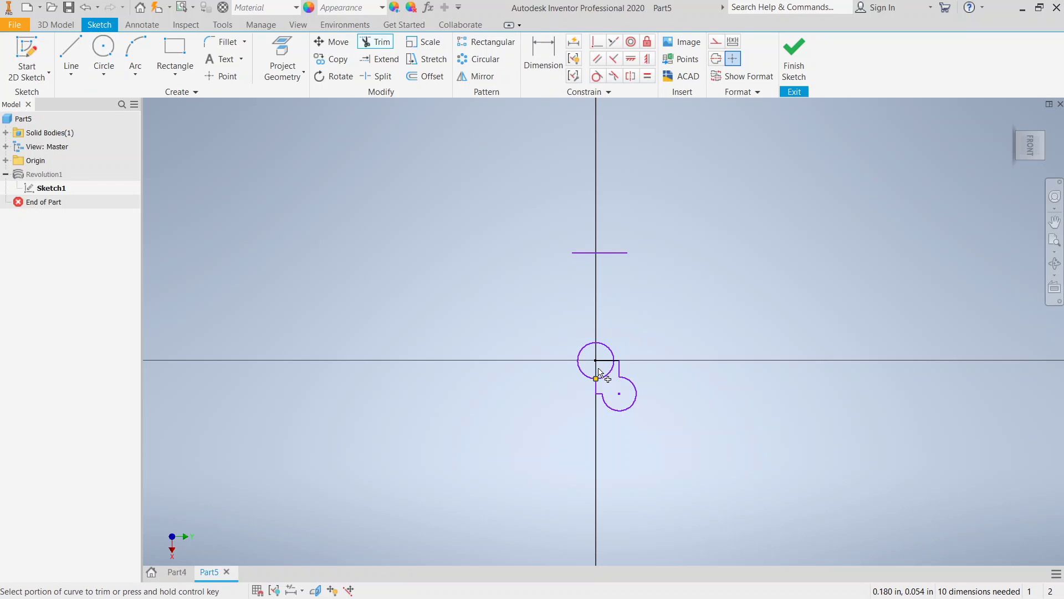
left_click(607, 361)
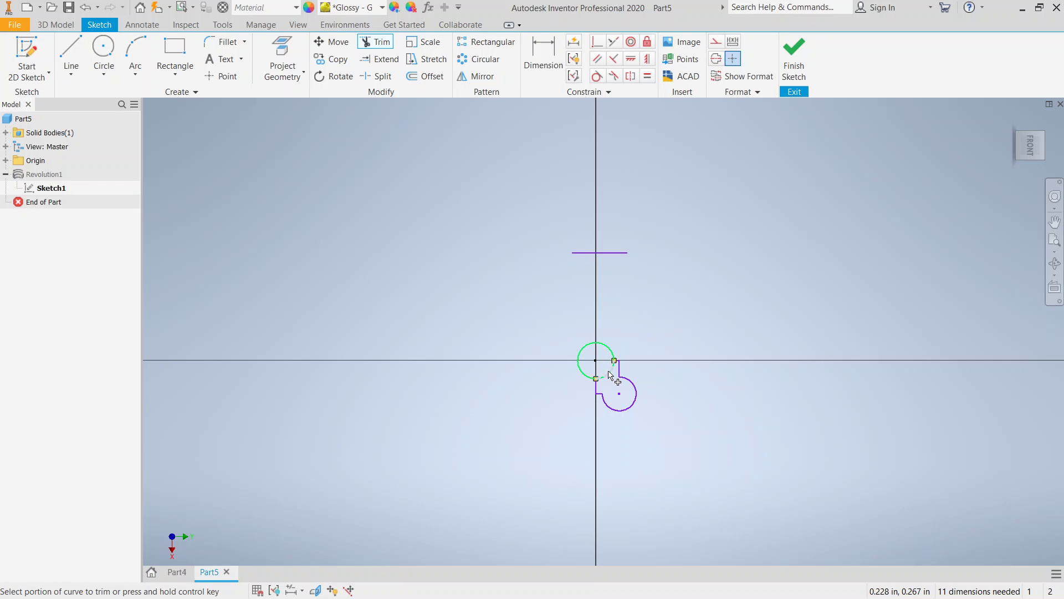
left_click(795, 61)
Orbit the regenerated gold ring to inspect the new smaller bead beside the torus.
mouse_move(996, 276)
middle_mouse_down("shift")
mouse_move(832, 277)
mouse_move(940, 335)
middle_mouse_up("shift")
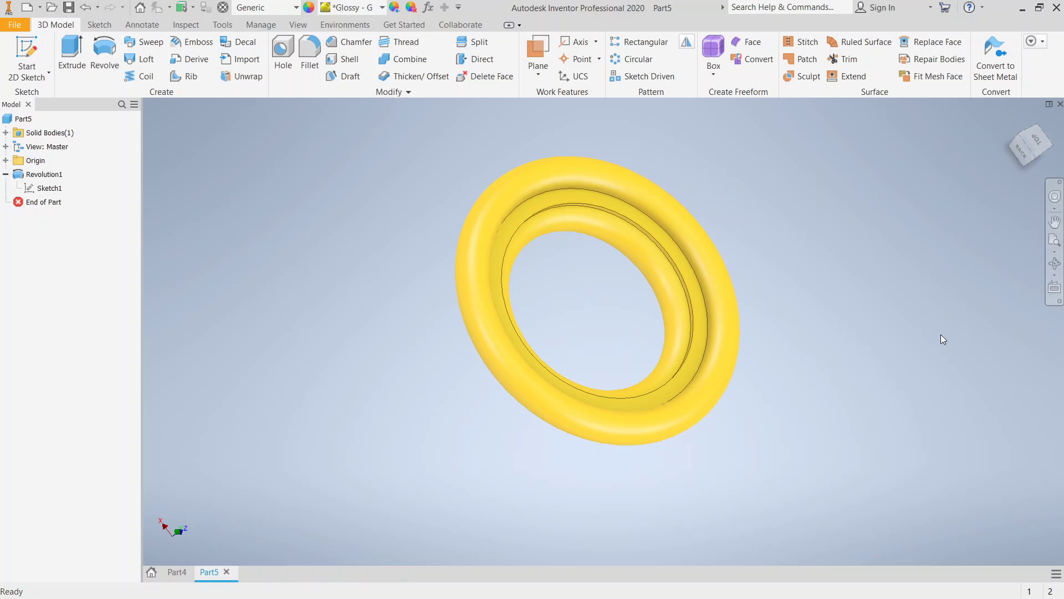